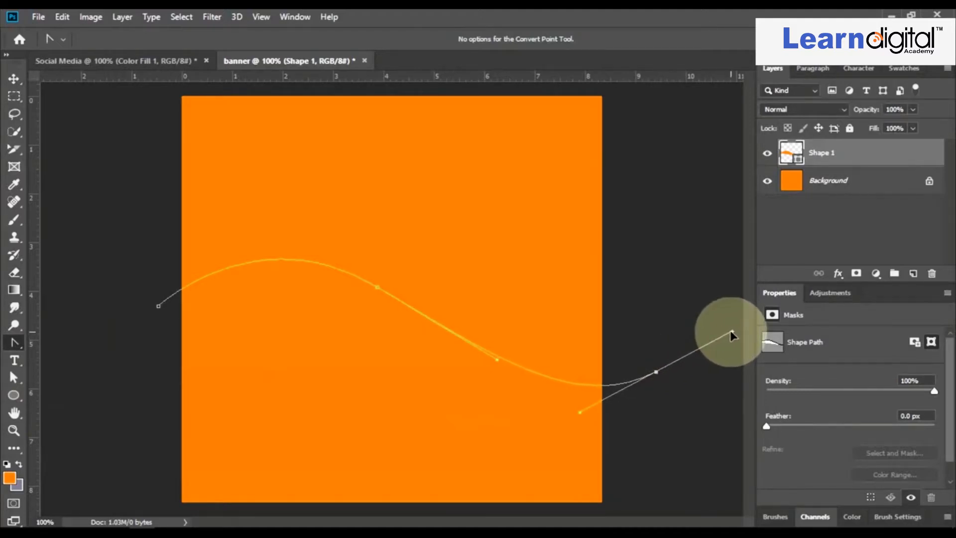
Continue the wave path with the Pen tool beyond the canvas edges and close it around the lower part of the banner.
left_click(15, 343)
left_click(57, 341)
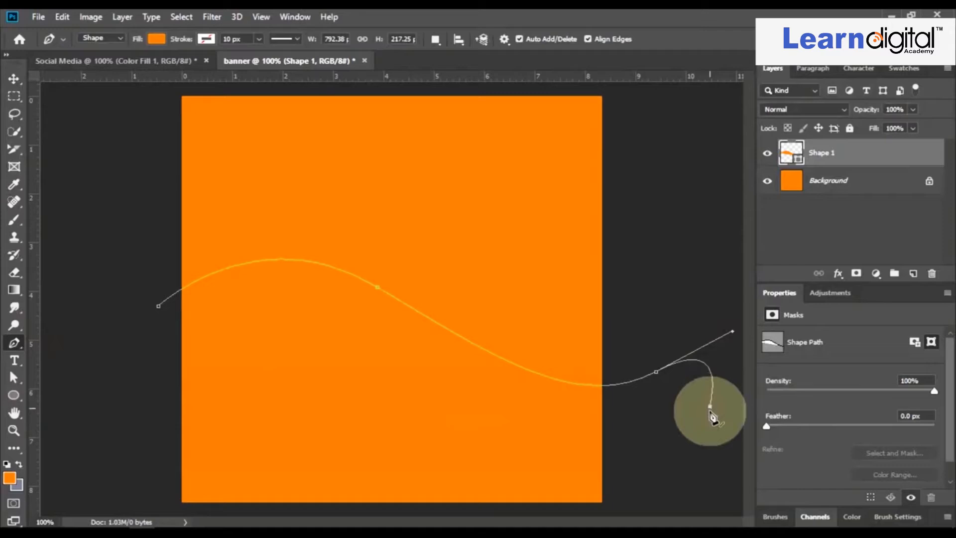
left_click(670, 501)
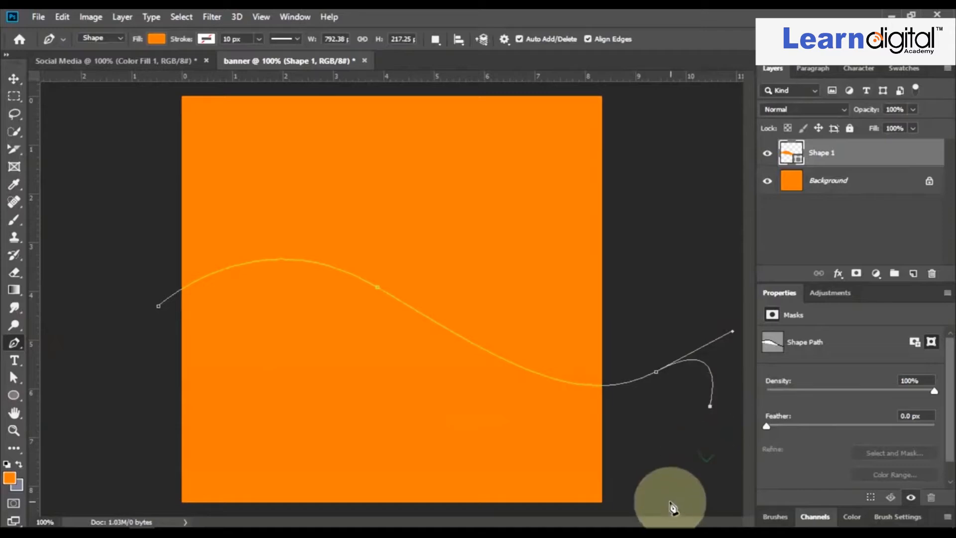
left_click(552, 511)
left_click(172, 511)
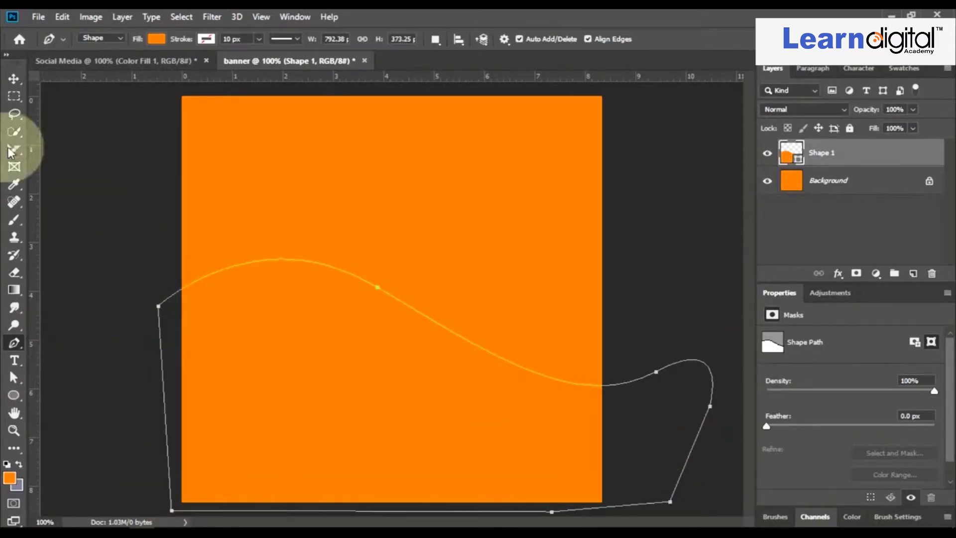
Fill the wave shape with the grey background colour 70727f and move it slightly down.
left_click(157, 41)
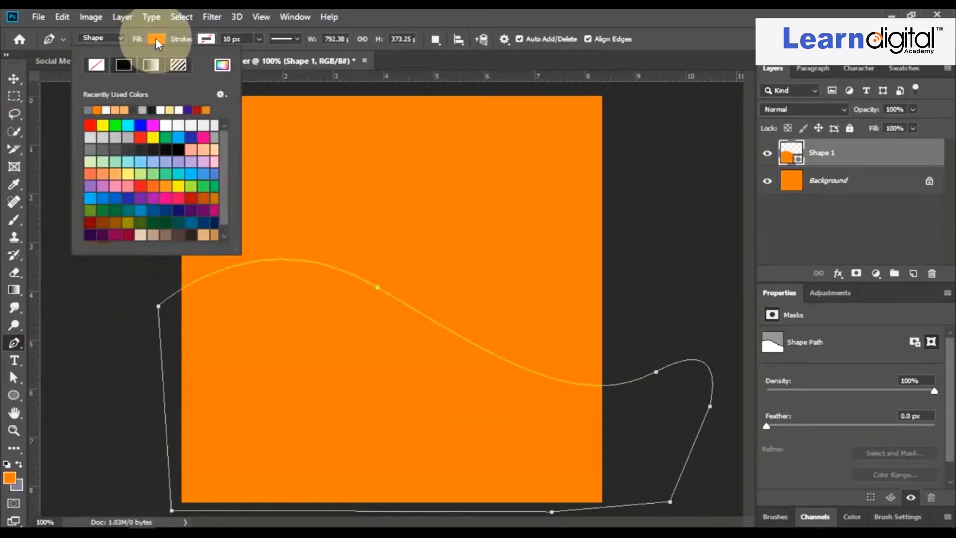
left_click(221, 66)
left_click(19, 486)
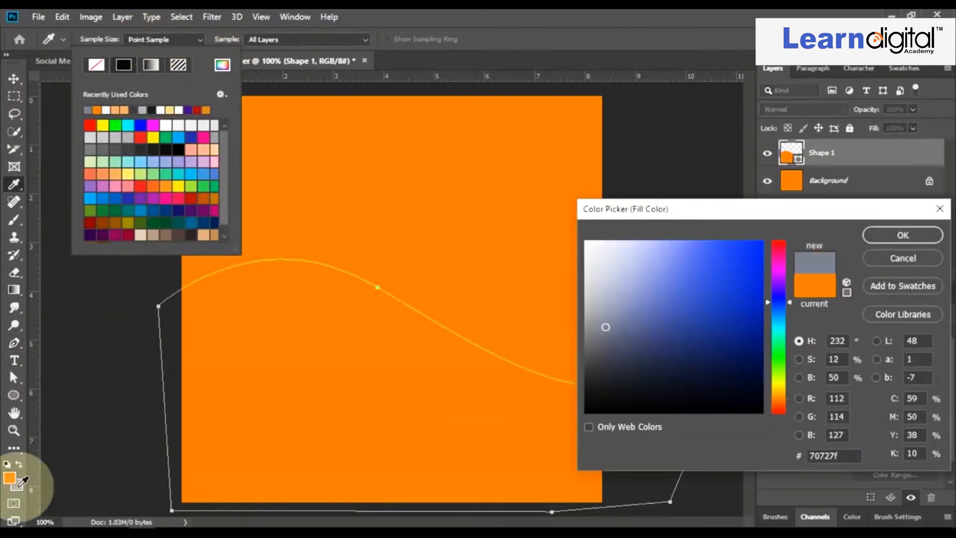
left_click(894, 236)
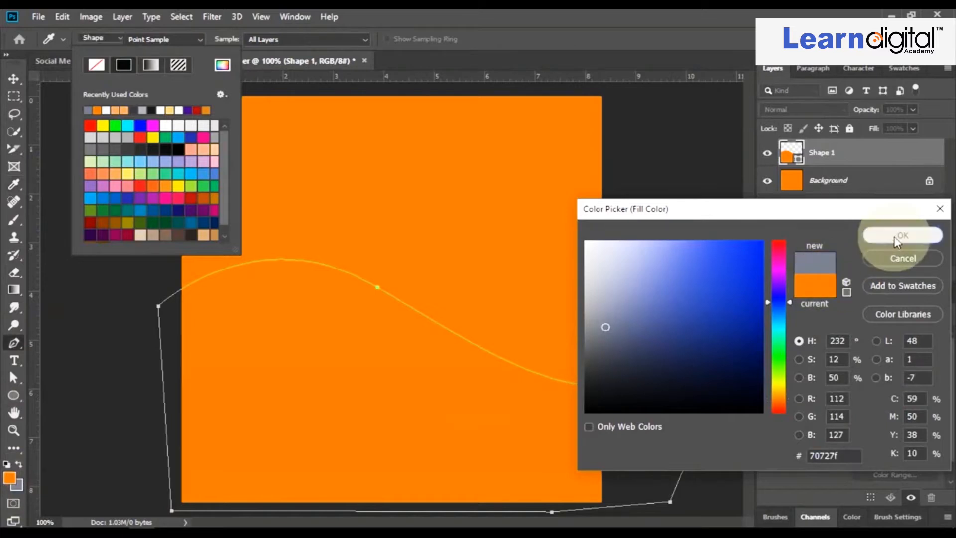
left_click(14, 78)
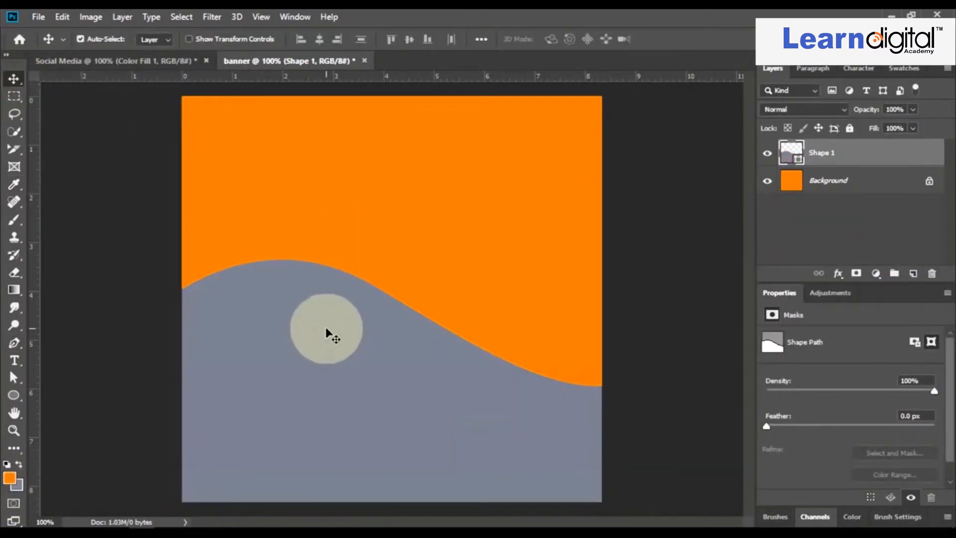
left_click_drag(320, 333, 319, 346)
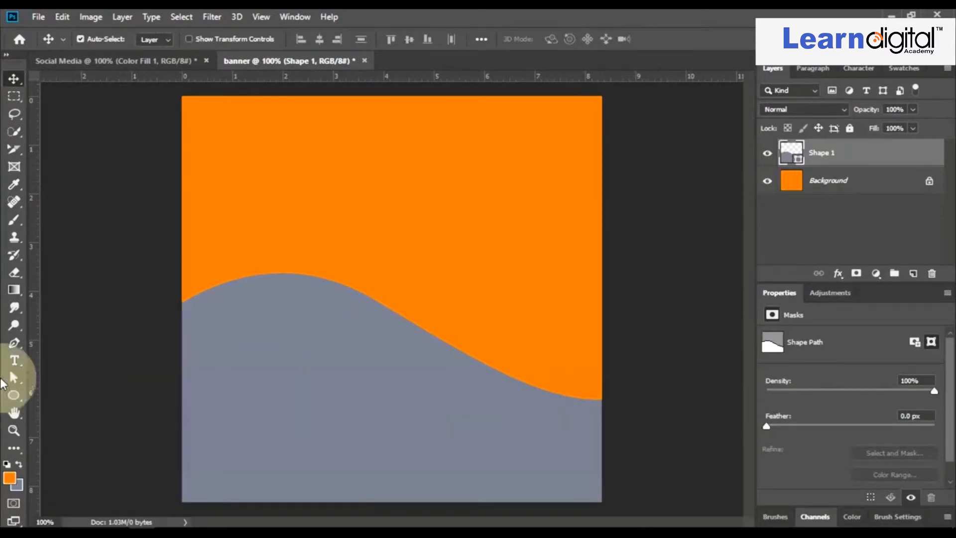
On a new layer, brush a soft 3b3d4b shadow across the left part of the grey wave and free-transform it.
left_click(14, 219)
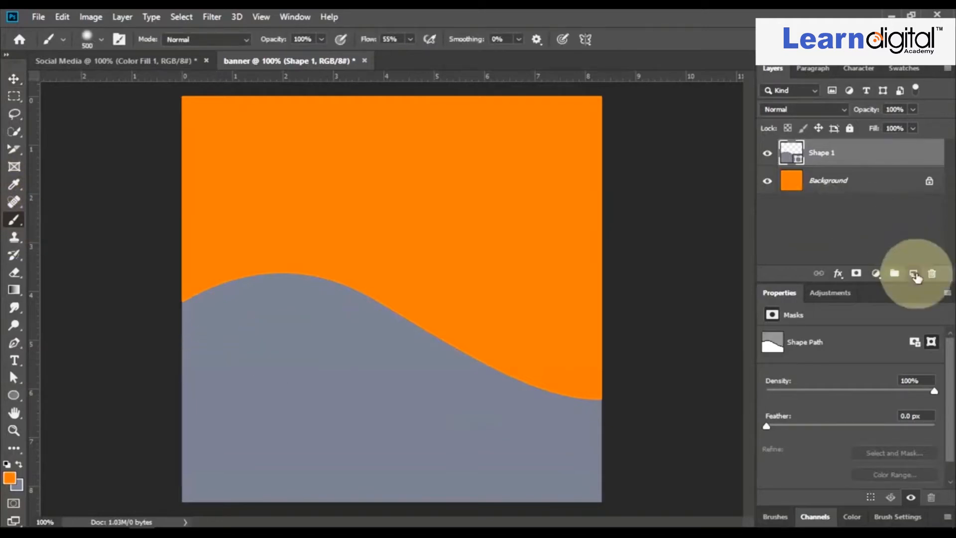
left_click(914, 274)
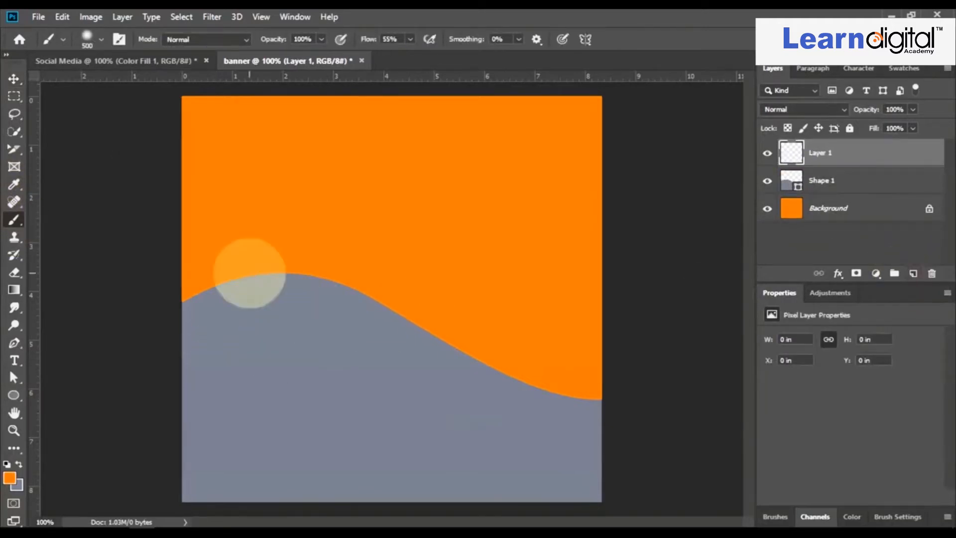
left_click_drag(610, 313, 608, 365)
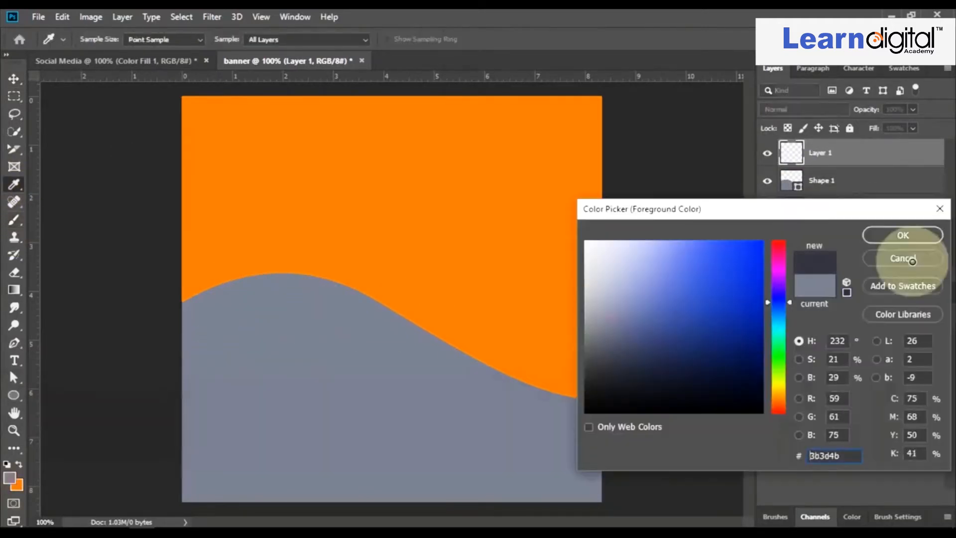
left_click(913, 235)
mouse_move(199, 380)
left_mouse_down()
mouse_move(345, 366)
mouse_move(238, 367)
mouse_move(380, 380)
left_mouse_up()
key("ctrl+t")
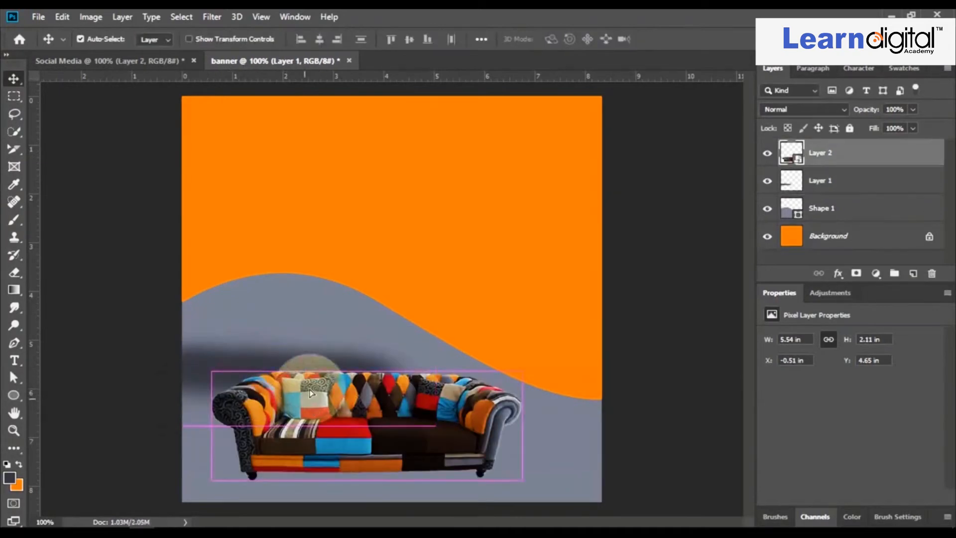
Scale the sofa to 26.38% and place it horizontally centred over the wave's edge, at about X 300 px, Y 411 px.
left_click_drag(305, 404, 306, 378)
key("ctrl+t")
left_click_drag(522, 343, 549, 333)
left_click_drag(451, 393, 456, 378)
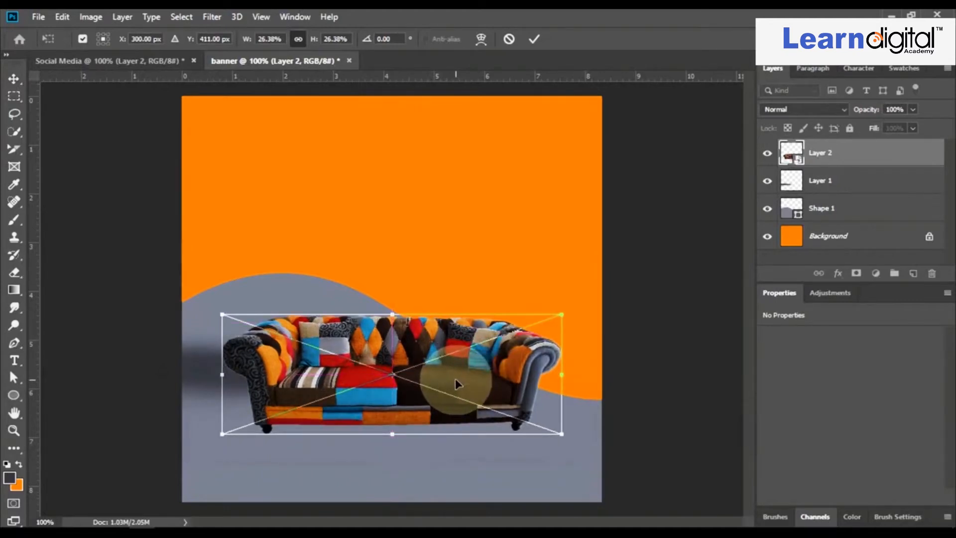
key("Return")
Apply a Hue/Saturation adjustment to the sofa with Hue +10 and Saturation +31.
left_click(91, 16)
mouse_move(128, 54)
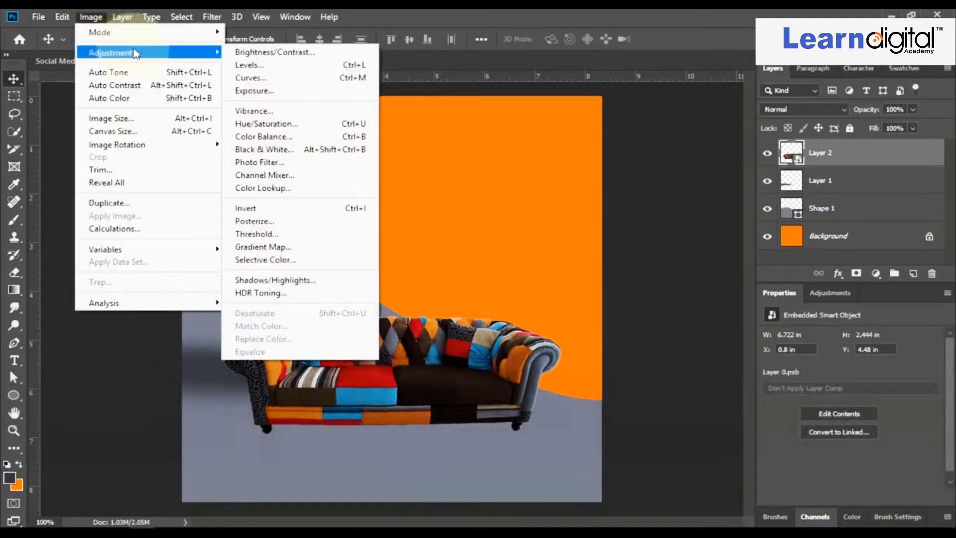
left_click(269, 123)
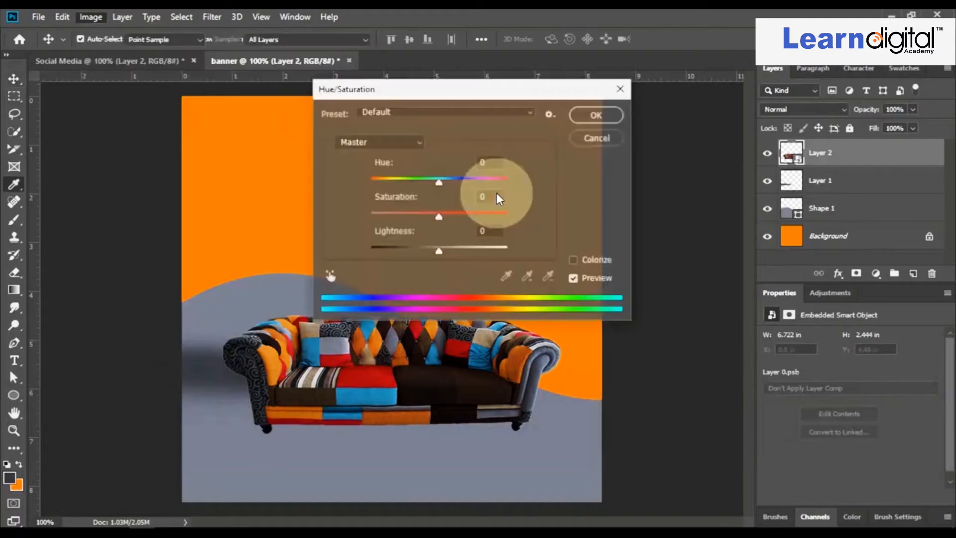
left_click_drag(440, 182, 446, 178)
left_click_drag(438, 216, 461, 216)
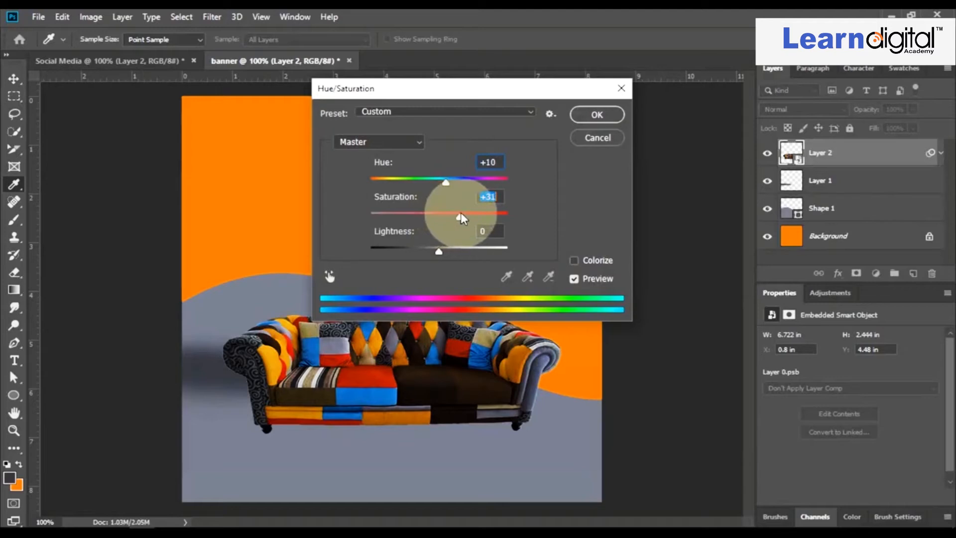
key("Return")
Brush a shadow on a new layer above Layer 1 and transform it to about 178% width and 17% height under the sofa.
left_click(16, 218)
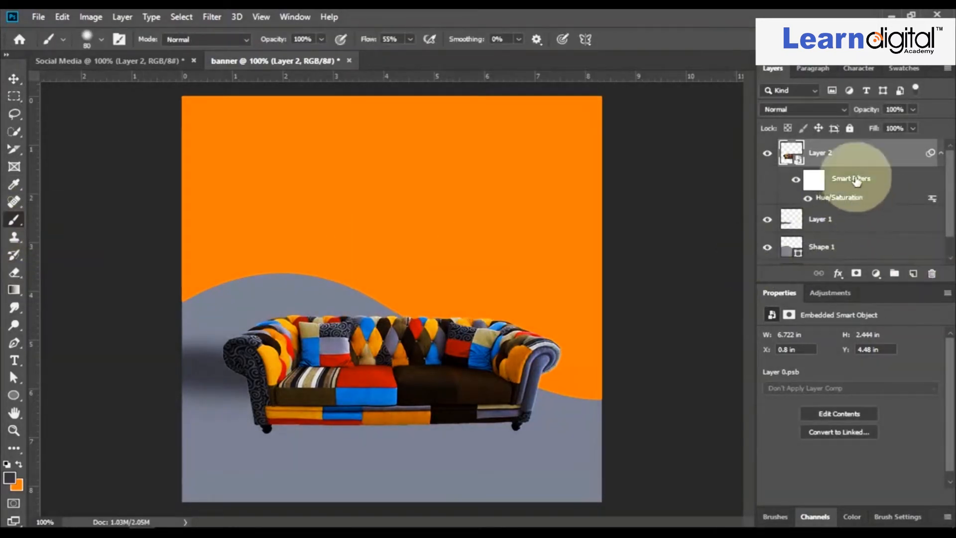
left_click(860, 221)
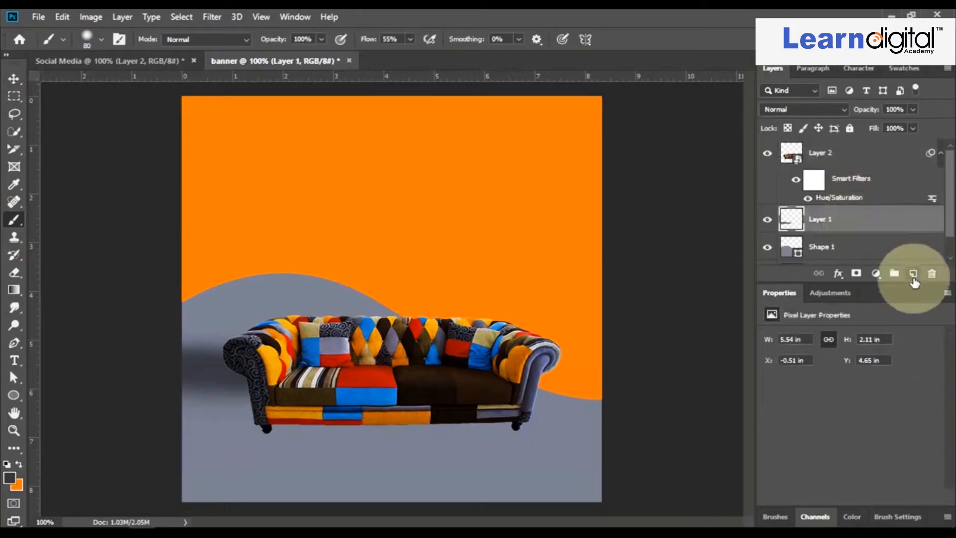
left_click(914, 274)
left_click(485, 235)
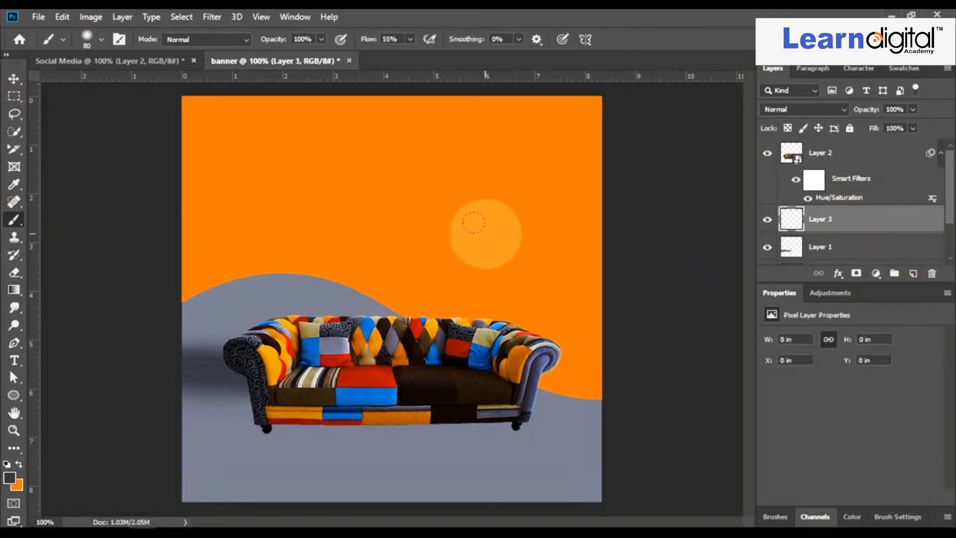
key("ctrl+t")
left_click_drag(417, 426, 539, 426)
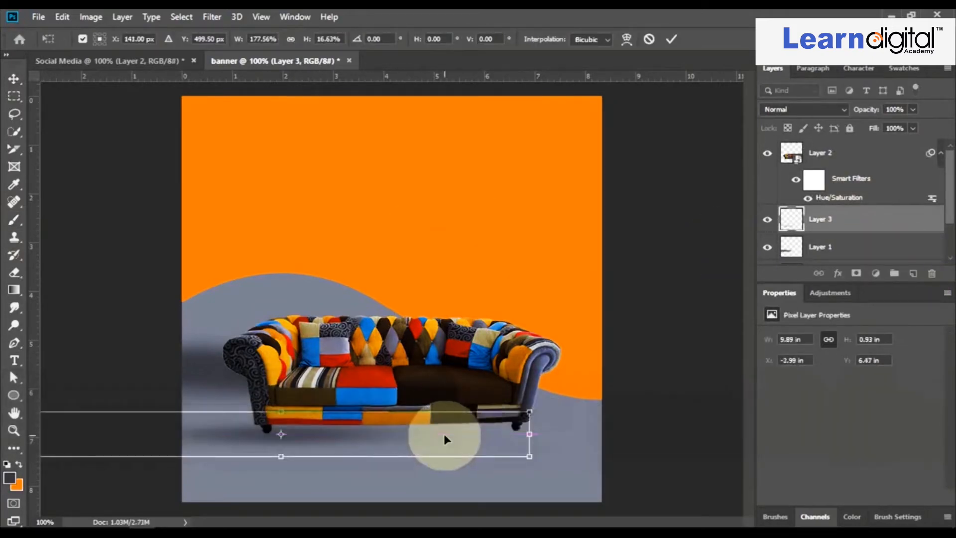
key("Return")
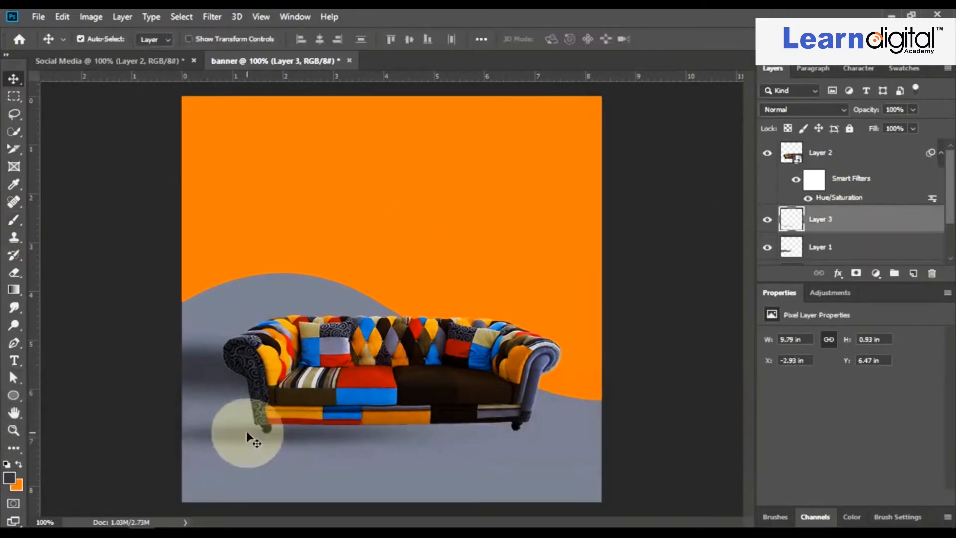
Duplicate the flat floor shadow to the sofa's right end and fine-tune the positions of both shadows.
left_click_drag(249, 438, 560, 443)
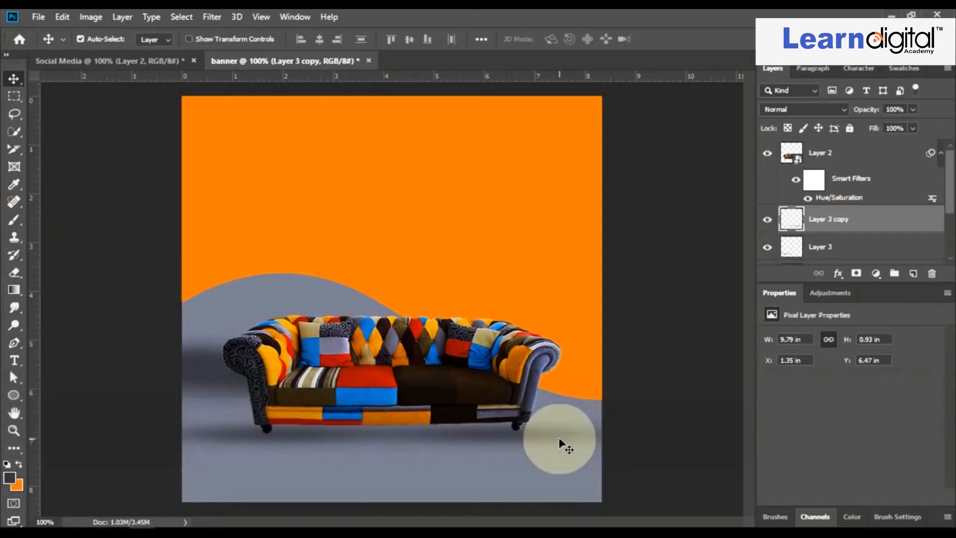
left_click_drag(236, 428, 242, 430)
left_click_drag(547, 431, 536, 429)
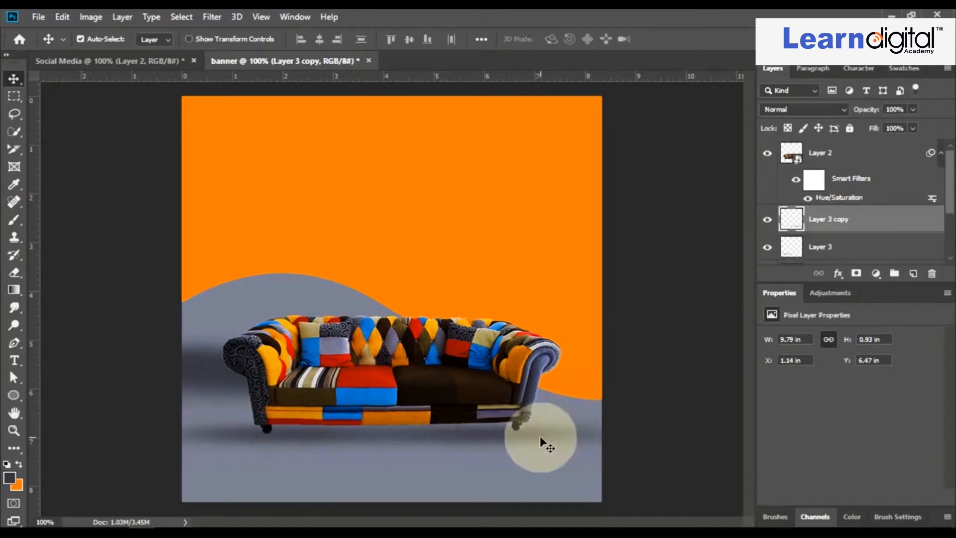
Brush a darker shadow on a new layer, flatten it to about 2.17 by 0.25 in, and duplicate it under both sofa legs.
left_click(14, 220)
left_click(914, 274)
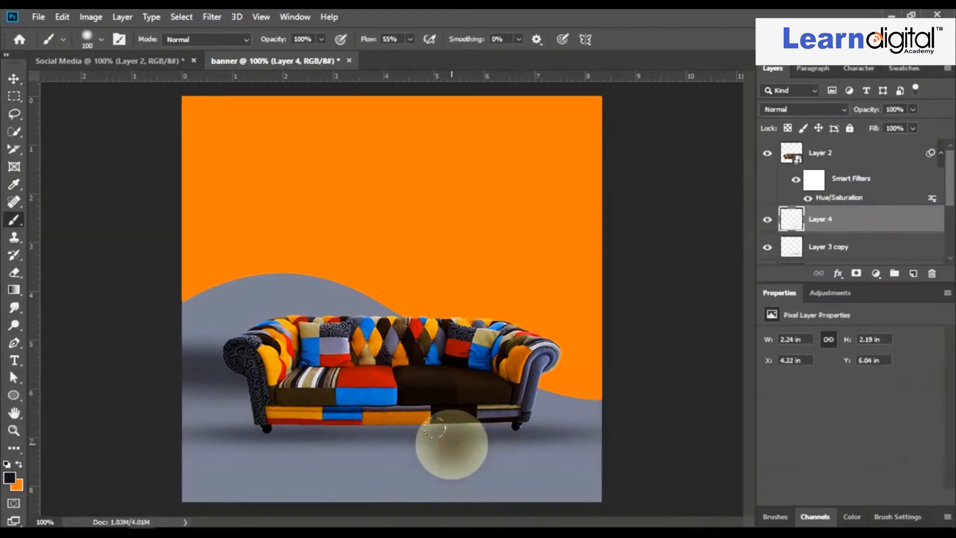
key("ctrl+t")
key("Return")
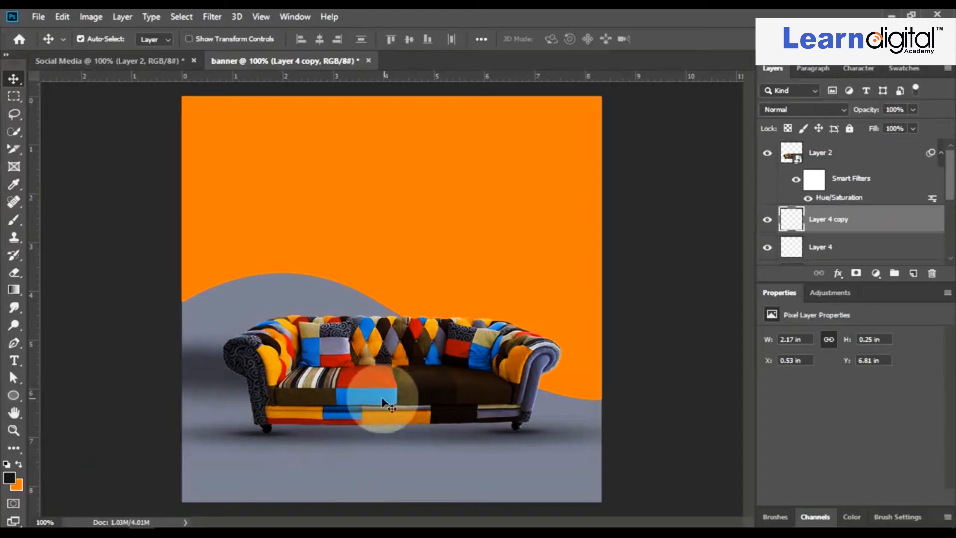
Move the large soft shadow on Layer 1 slightly down beside the sofa's left arm and reduce its fill to 74%.
left_click_drag(212, 382, 222, 406)
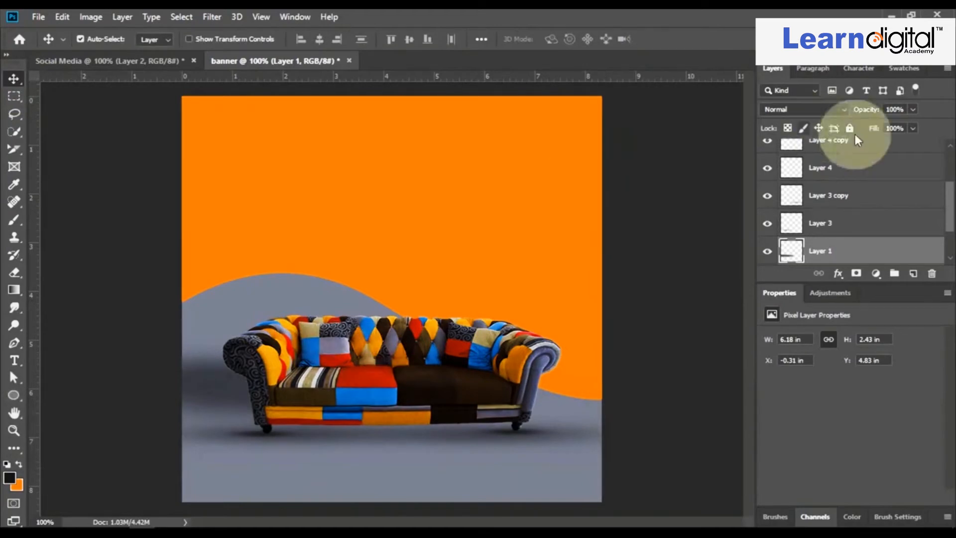
left_click_drag(914, 128, 898, 145)
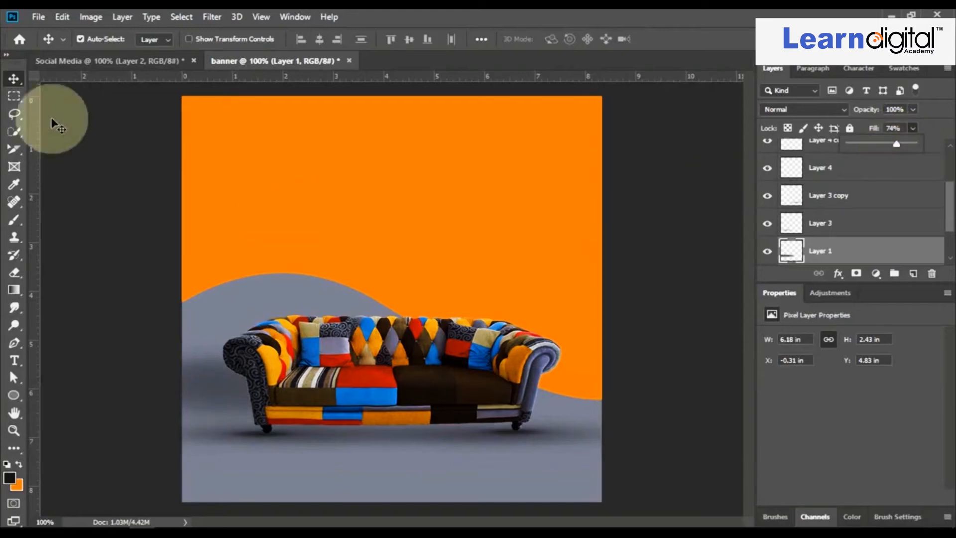
left_click_drag(319, 218, 355, 252)
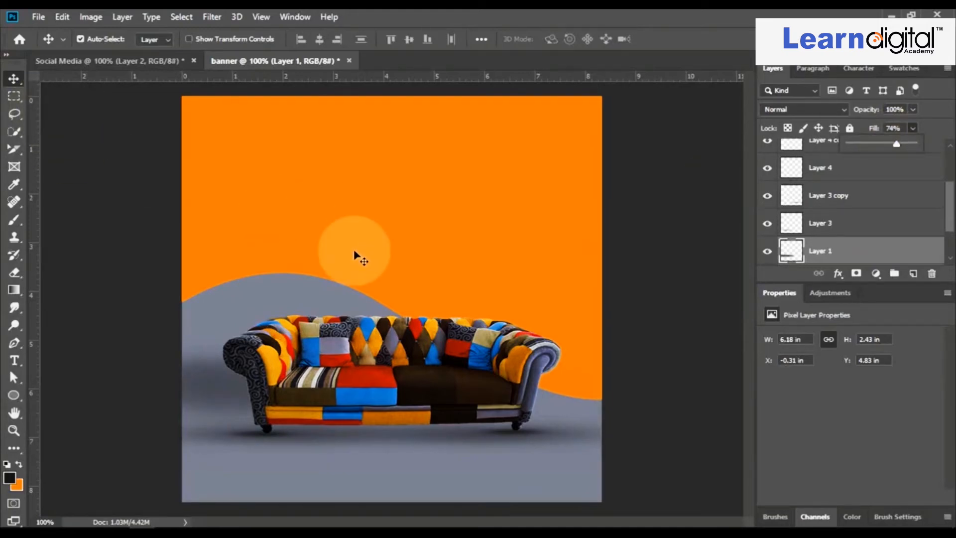
Draw a rectangular frame of about 554 by 555 px inside the banner's edges with no fill and a white 12 px stroke.
left_click(15, 394)
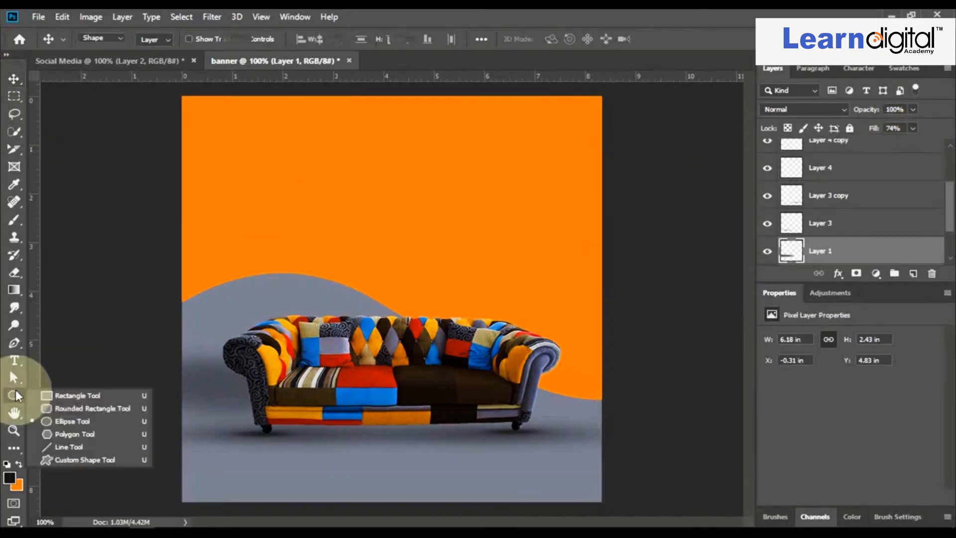
left_click(62, 395)
left_click_drag(195, 111, 583, 486)
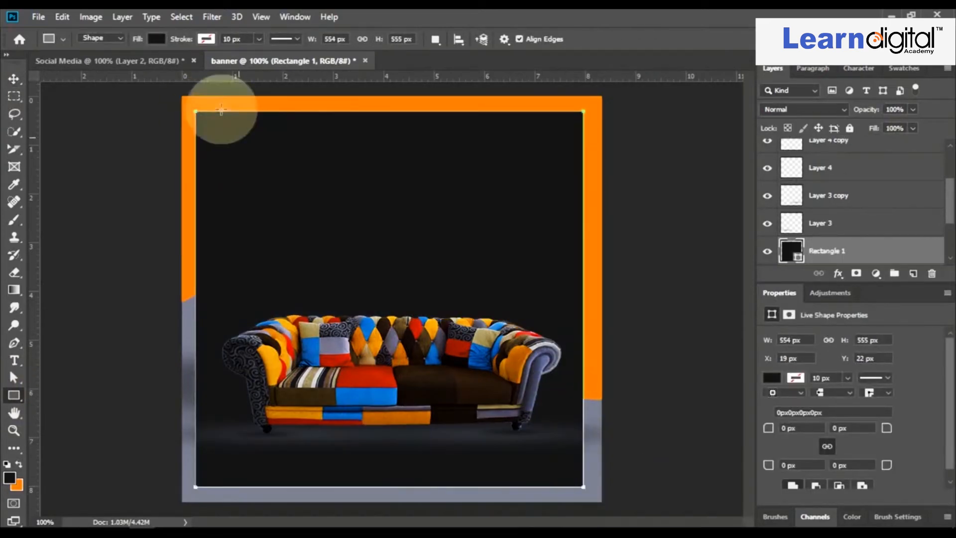
left_click(157, 39)
left_click(98, 63)
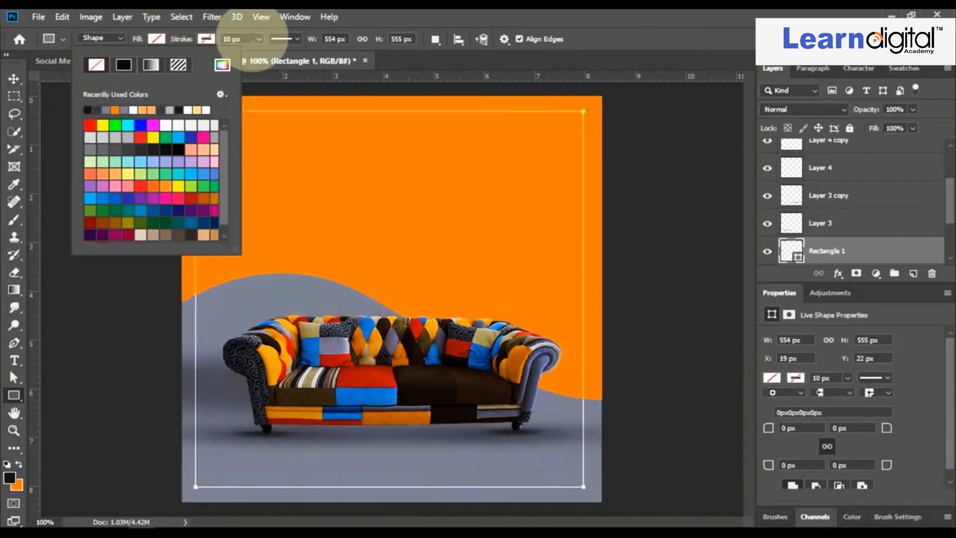
left_click(257, 38)
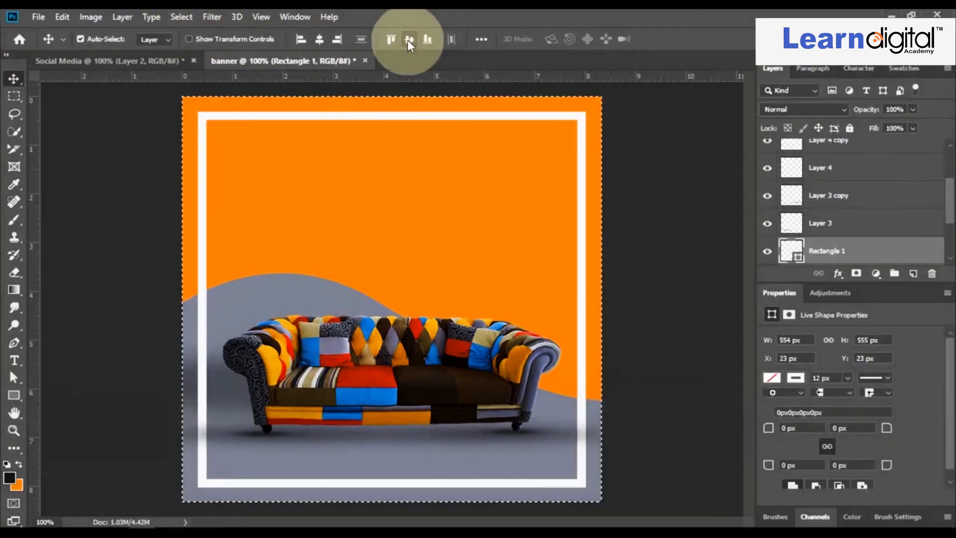
Centre the white frame on the canvas, clear the selection, and lock the frame's layer.
key("ctrl+d")
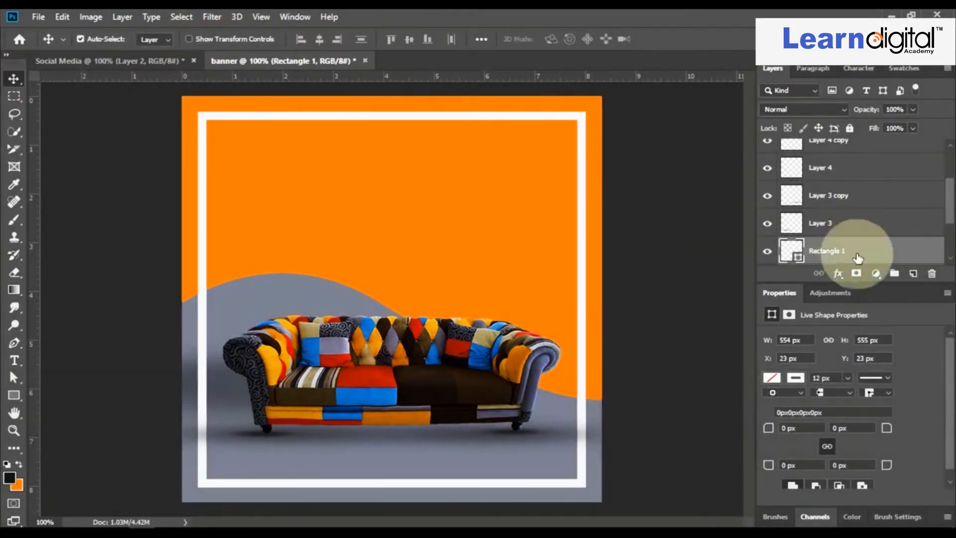
left_click(851, 129)
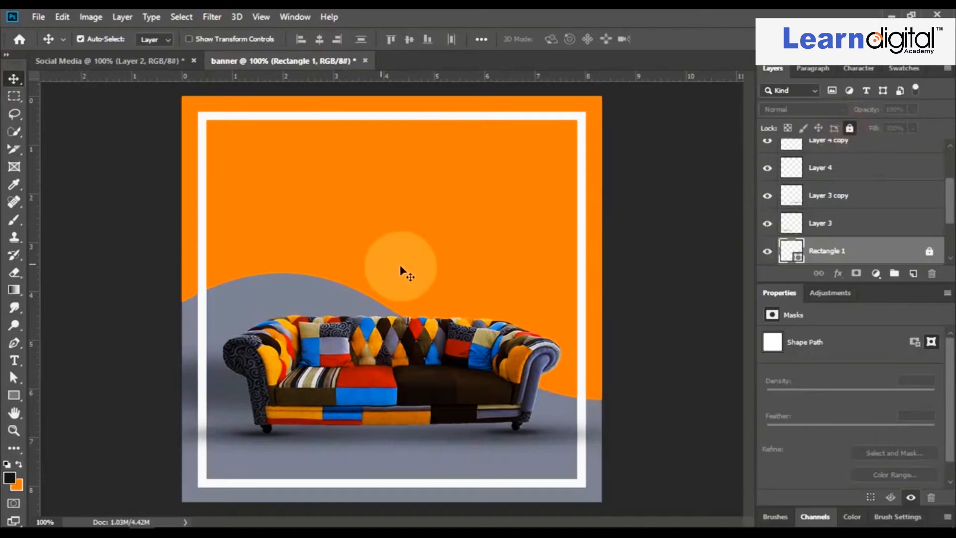
scroll(852, 214, "down", 3)
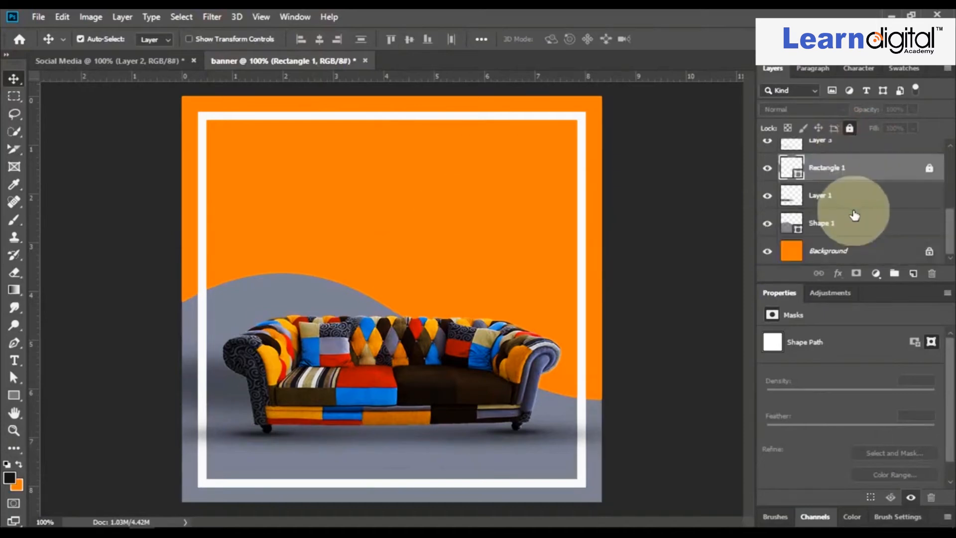
Add a new layer directly above the Background and set the foreground colour to light orange feb36d.
left_click(848, 250)
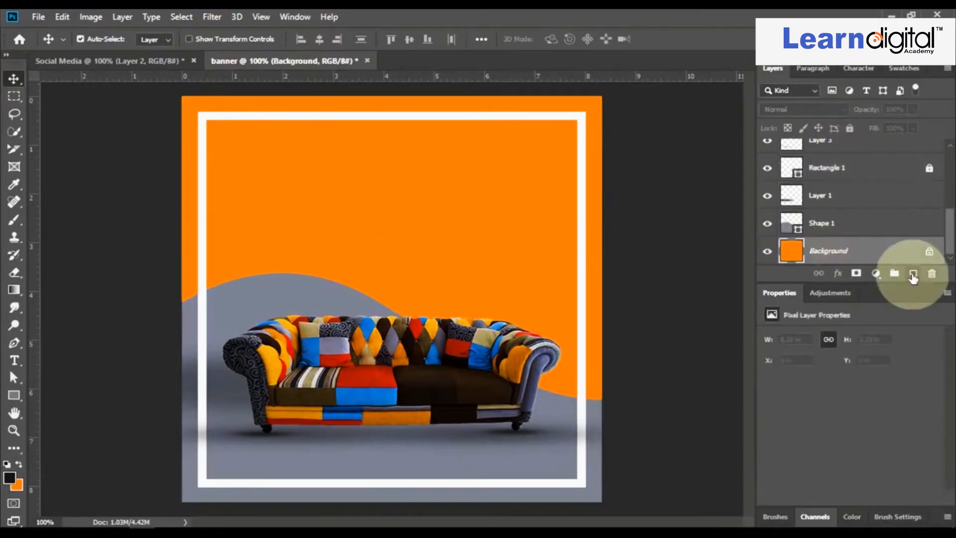
left_click(913, 275)
left_click(14, 219)
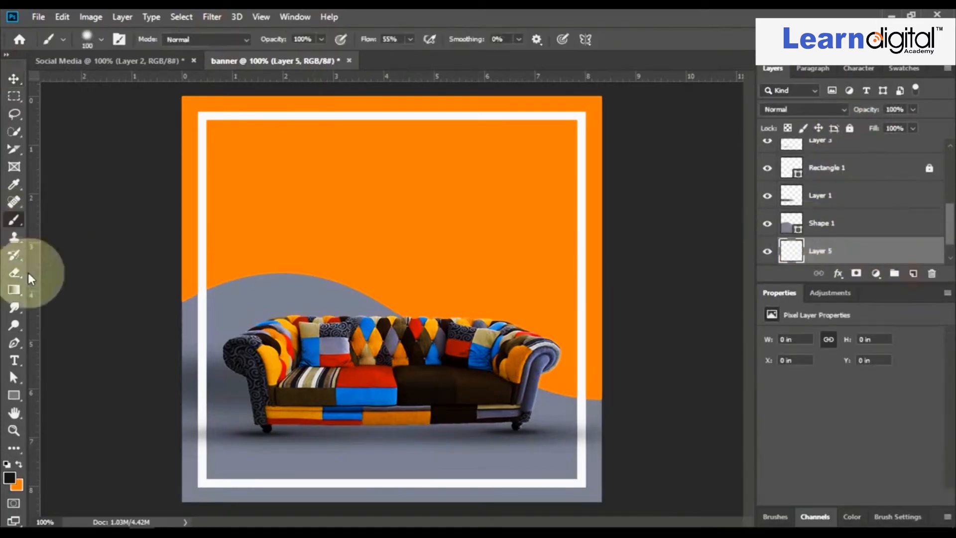
left_click(19, 464)
left_click(10, 479)
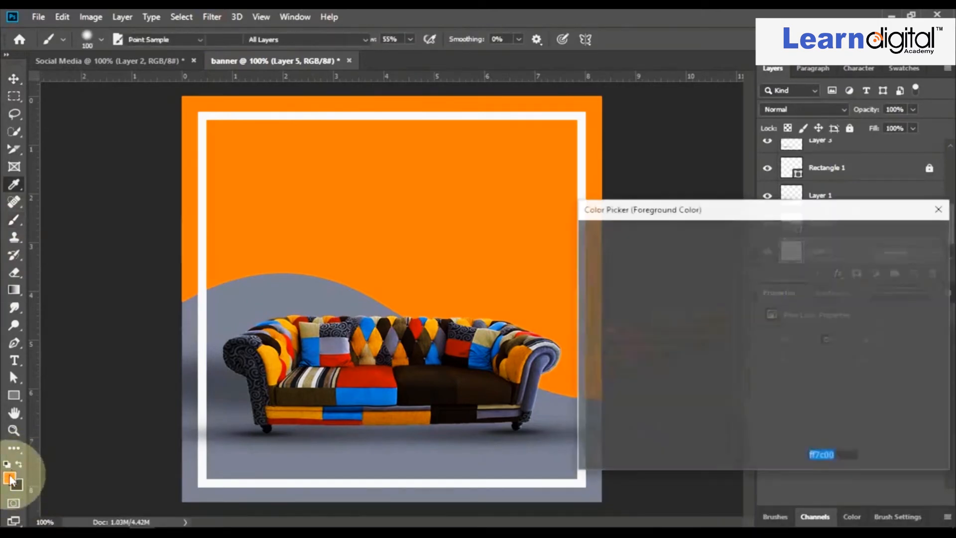
left_click(688, 242)
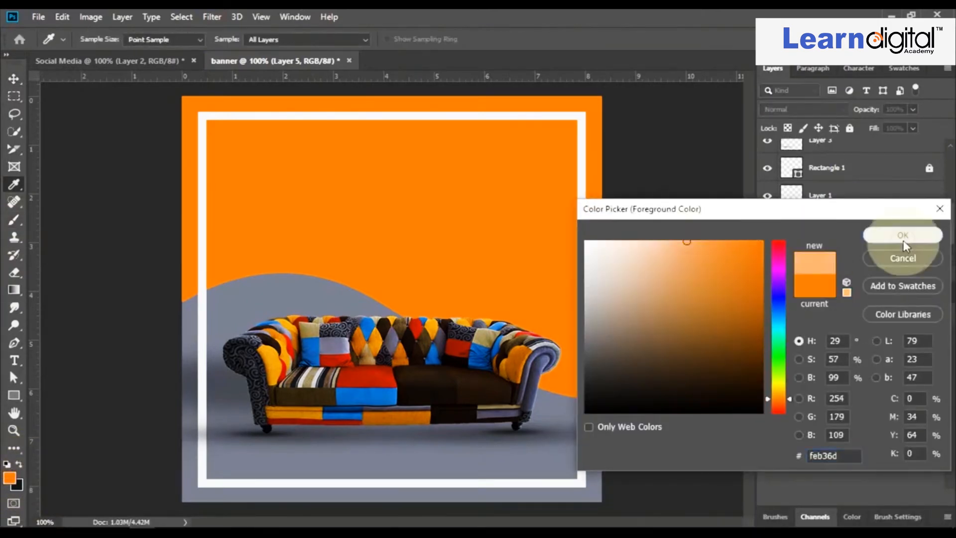
left_click(903, 240)
Brush a soft light-orange glow behind the grey wave and sofa on the new layer with a 400 px brush.
key("bracketright")
key("bracketright")
key("bracketright")
key("bracketright")
key("bracketright")
key("bracketright")
key("bracketright")
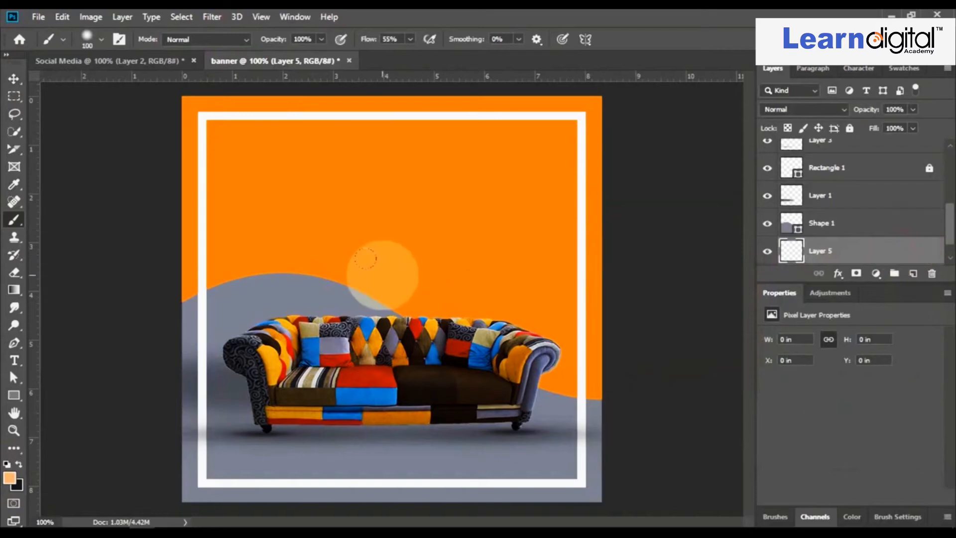
left_click(309, 280)
left_click(425, 366)
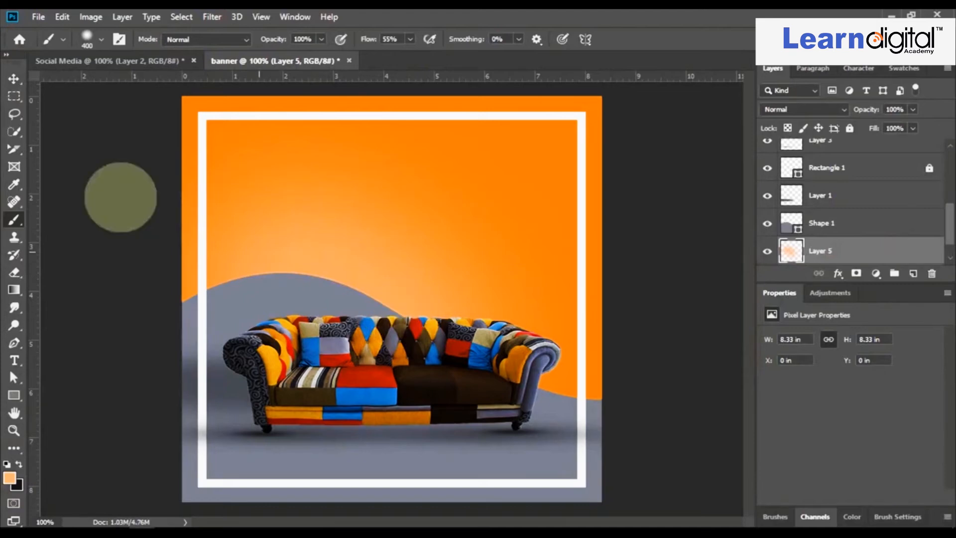
Bring the SALE, 60%, OFF, Objects of Desire, tagline and LIMITED text layers from the Social Media document into the banner.
left_click(14, 80)
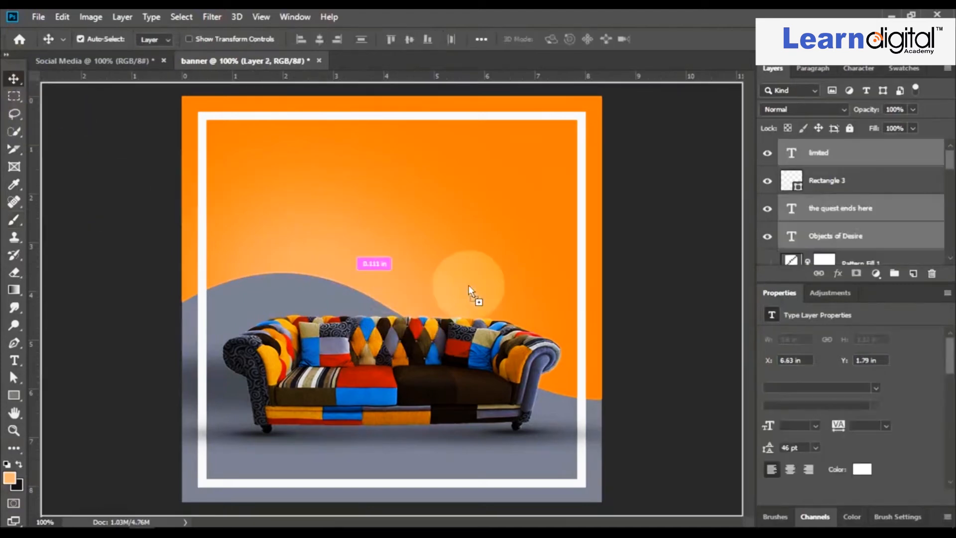
left_click_drag(468, 286, 291, 319)
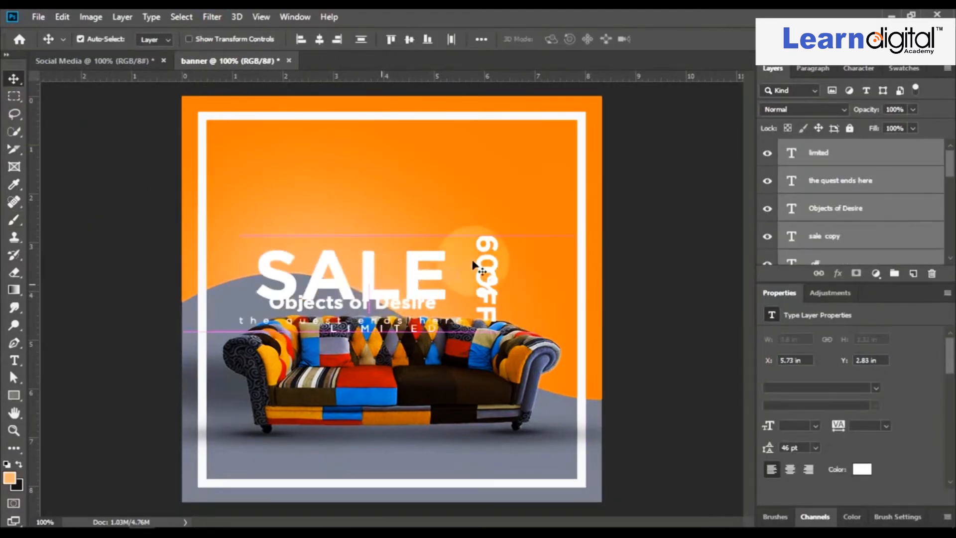
left_click(619, 259)
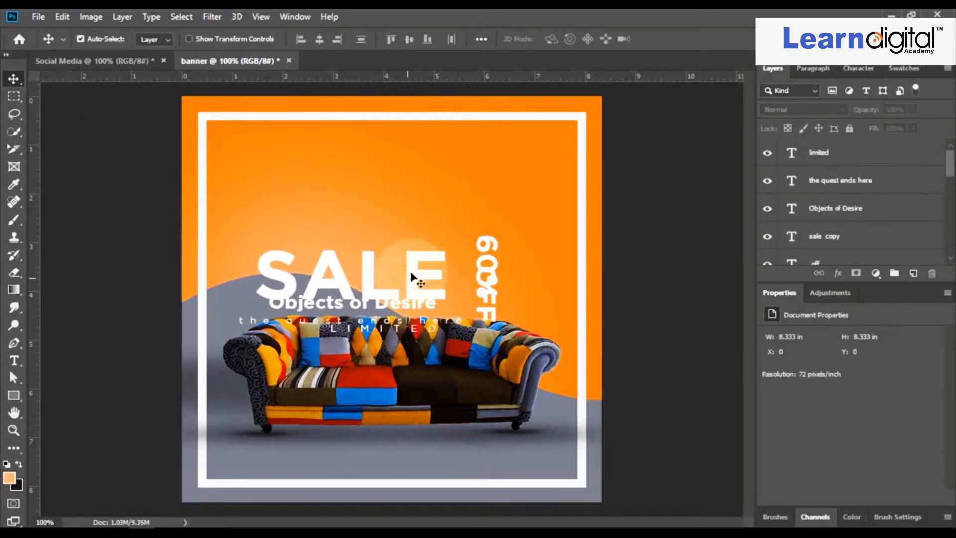
Spread out the overlapping text: SALE above the sofa, 60% and OFF near the frame's right side, Objects of Desire near the top.
left_click_drag(412, 277, 453, 222)
left_click_drag(492, 276, 526, 262)
left_click_drag(489, 294, 554, 266)
left_click_drag(397, 309, 442, 154)
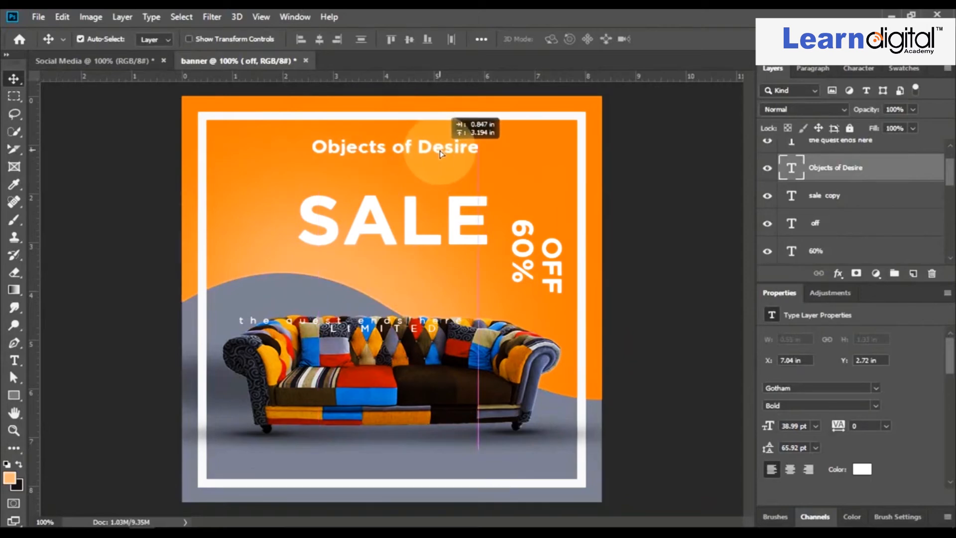
Centre the SALE and Objects of Desire texts horizontally on the canvas and clear the selection.
key("ctrl+a")
left_click(320, 39)
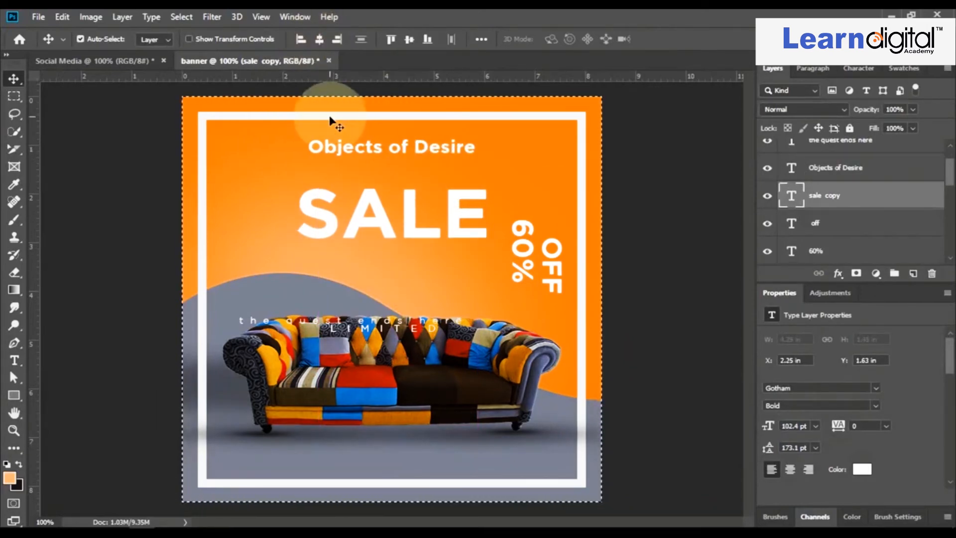
left_click(433, 153)
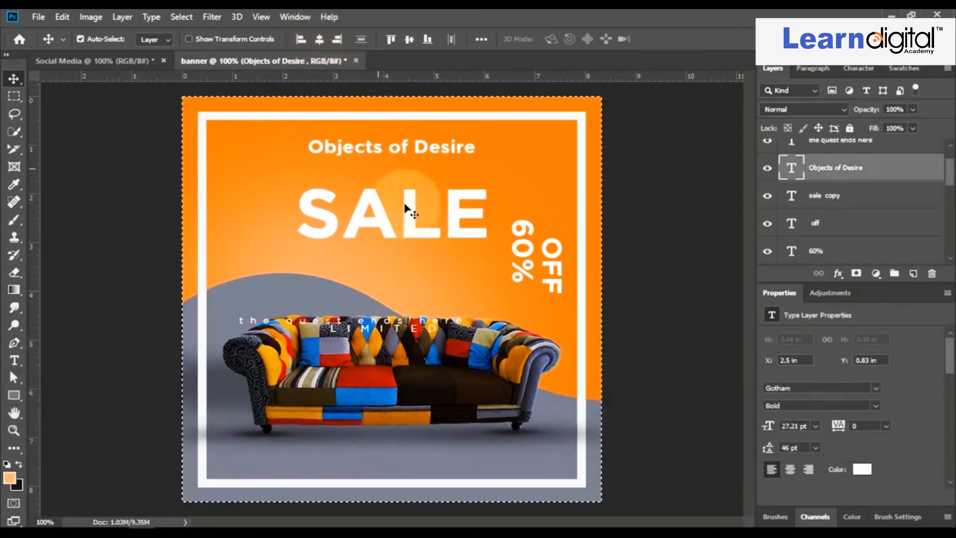
key("ctrl+d")
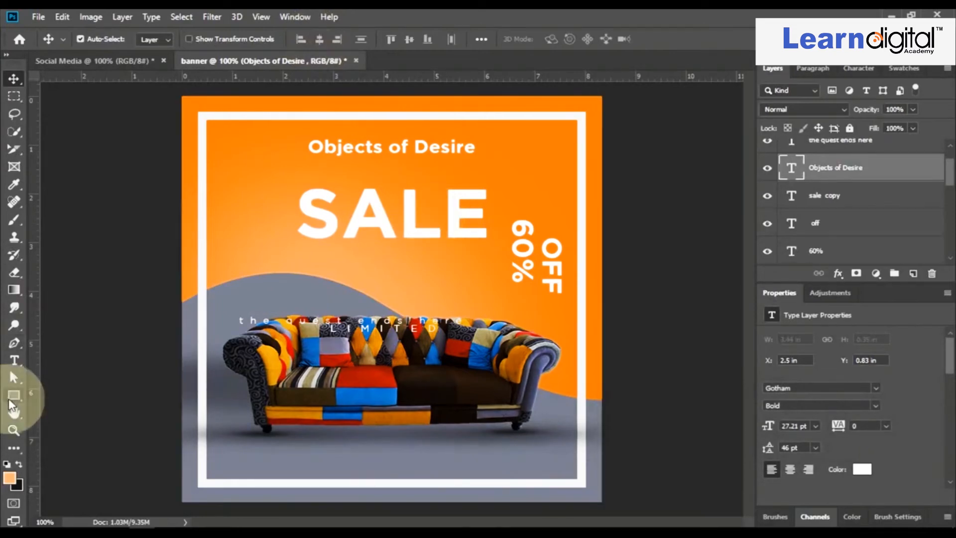
Draw a 258 by 51 px rectangle around Objects of Desire with no fill and a white 2 px stroke.
left_click(13, 395)
left_click_drag(303, 128, 482, 162)
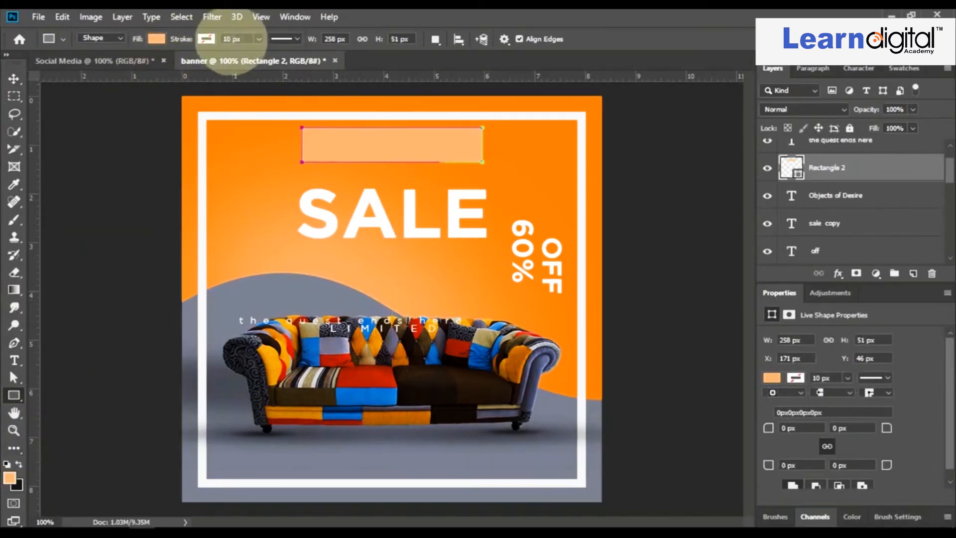
left_click(231, 39)
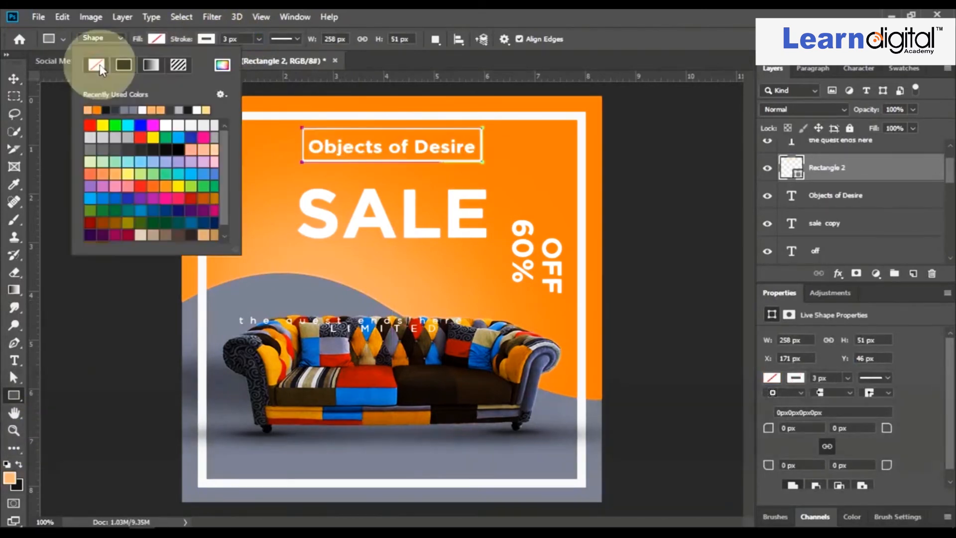
left_click(205, 41)
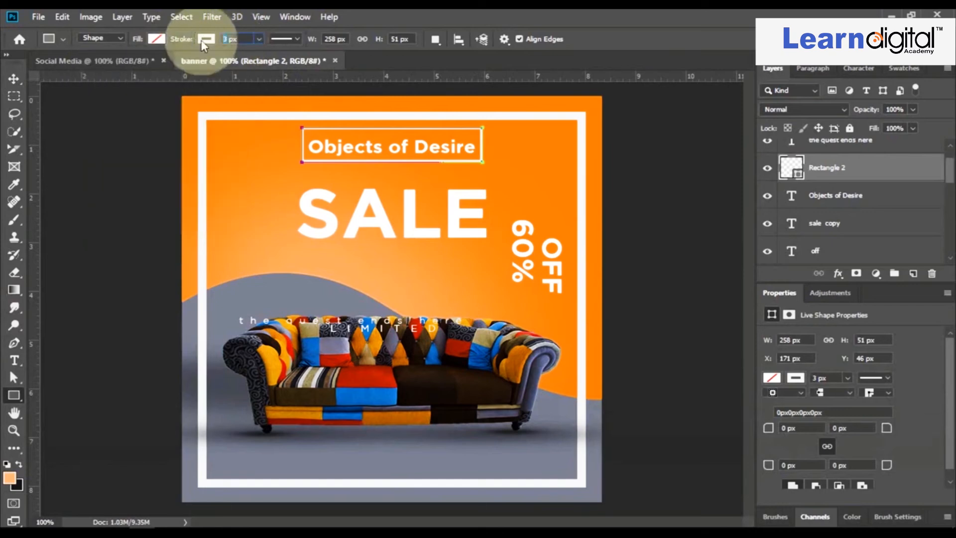
Move the boxed Objects of Desire heading and SALE slightly down, and place LIMITED centred between them.
key("v")
mouse_move(473, 161)
left_mouse_down()
mouse_move(454, 158)
mouse_move(465, 156)
left_mouse_up()
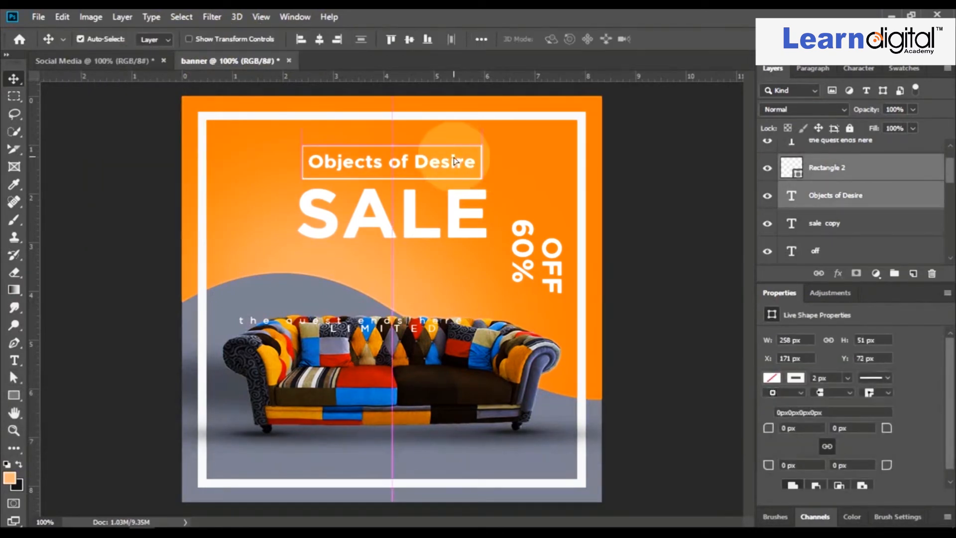
left_click_drag(474, 198, 480, 209)
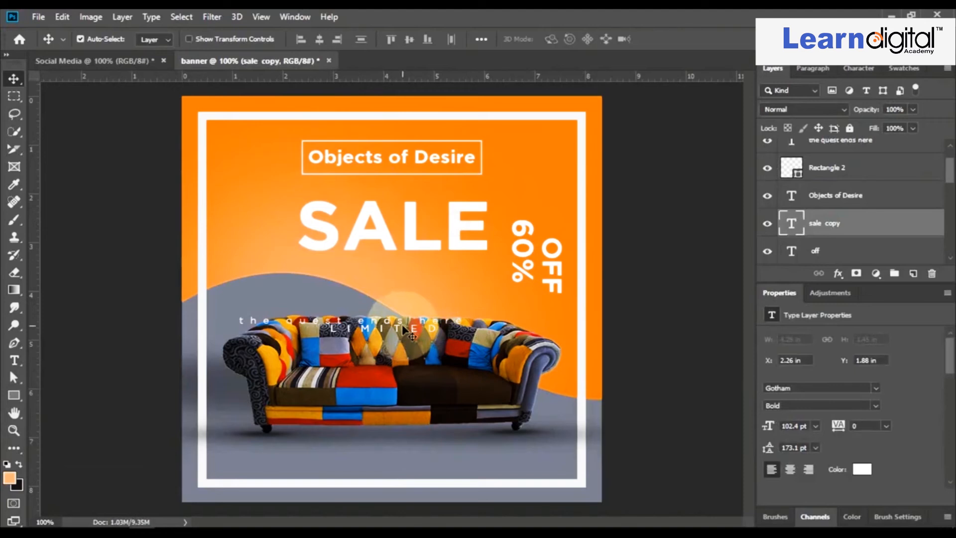
left_click_drag(403, 326, 411, 186)
left_click(412, 219)
left_click_drag(412, 219, 411, 225)
Place the tagline "the quest ends here" just above the sofa and line up 60% and OFF vertically inside the frame's right side.
left_click_drag(388, 321, 426, 302)
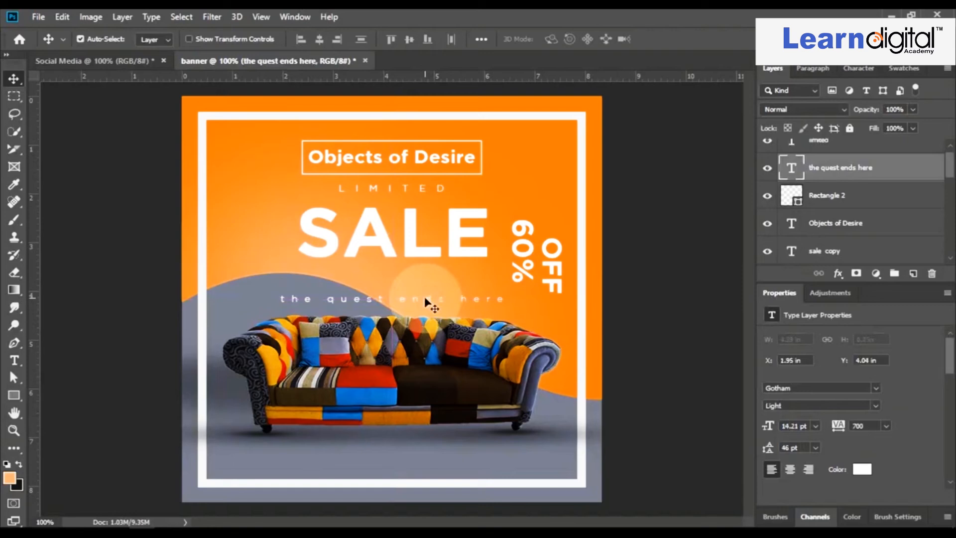
left_click_drag(500, 247, 557, 171)
left_click_drag(557, 262, 552, 224)
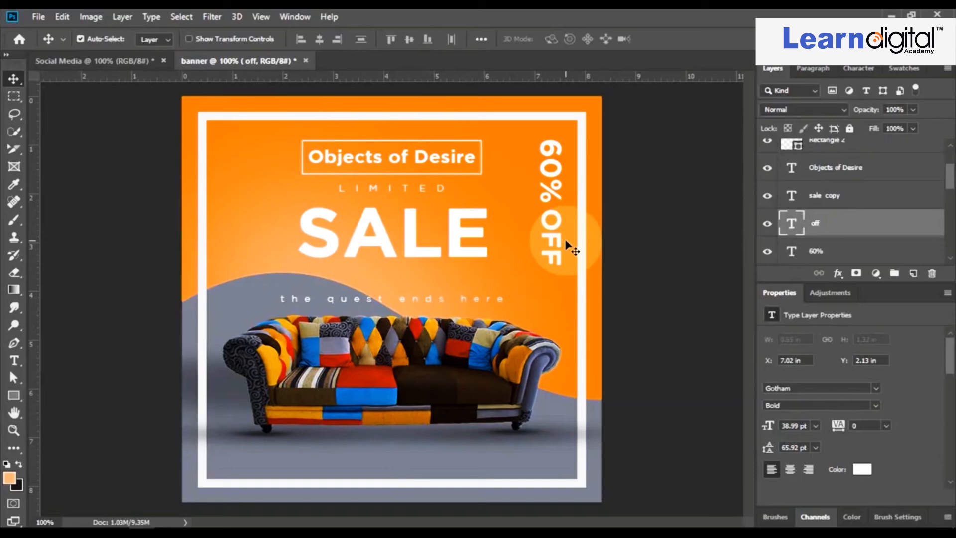
Clip a pattern fill layer to the SALE text and give the text a drop shadow with 27% opacity, 13 px distance and 10 px size.
left_click(413, 249)
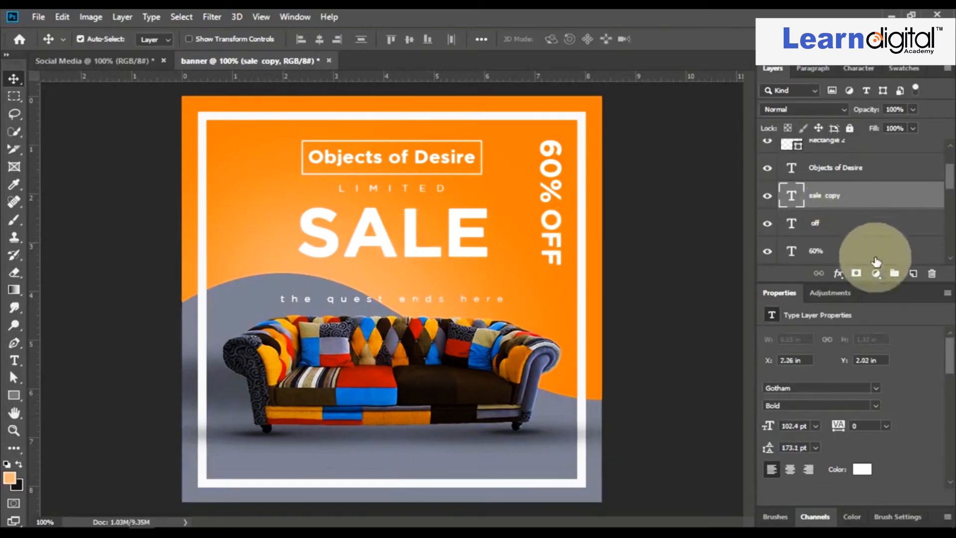
left_click(876, 273)
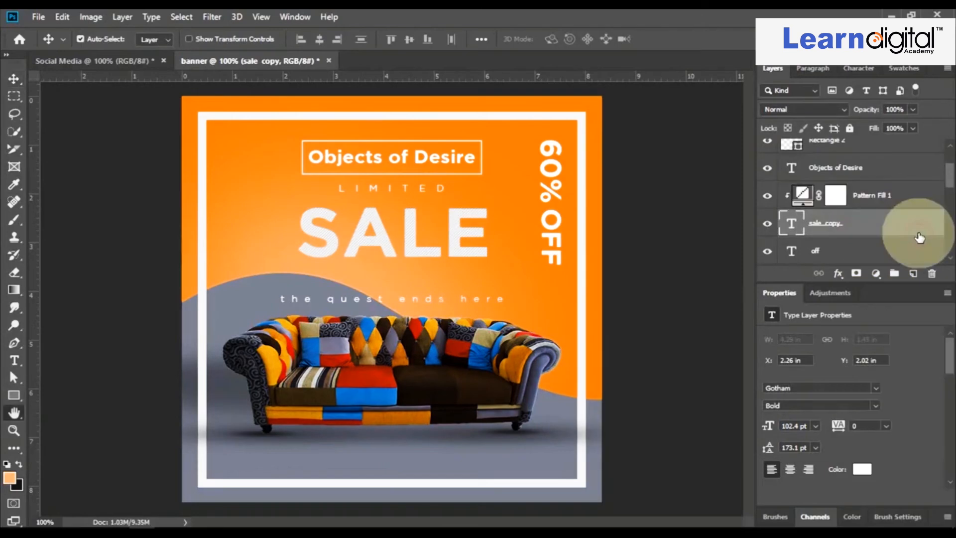
double_click(918, 230)
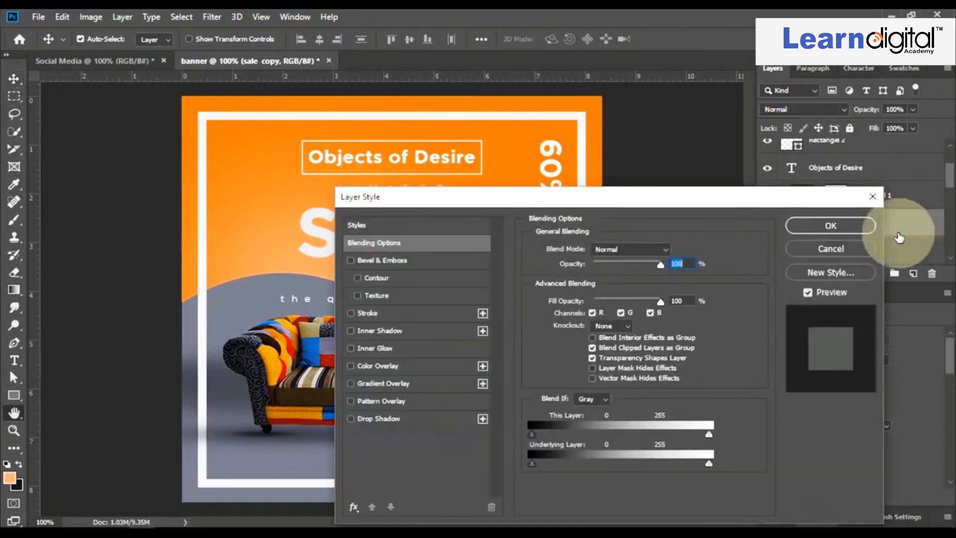
left_click_drag(476, 201, 680, 71)
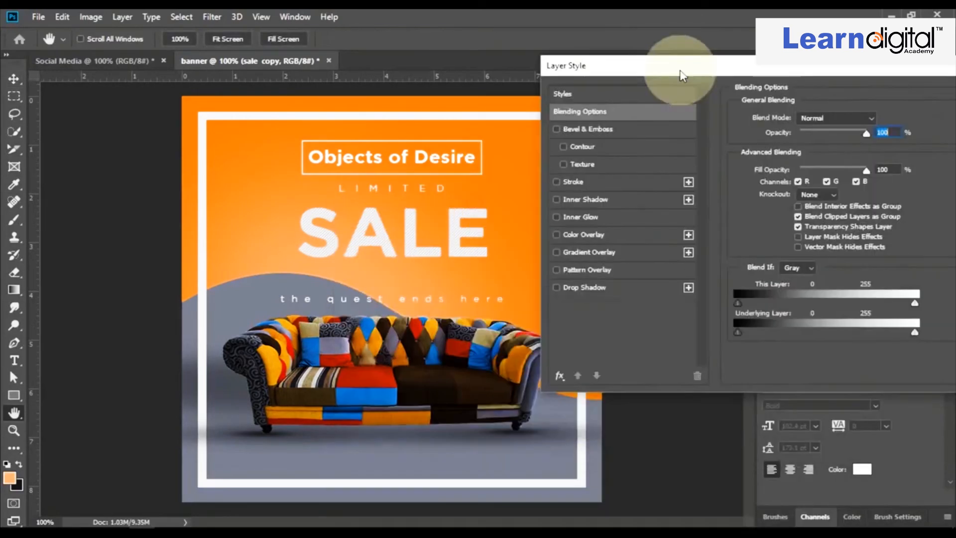
left_click(603, 288)
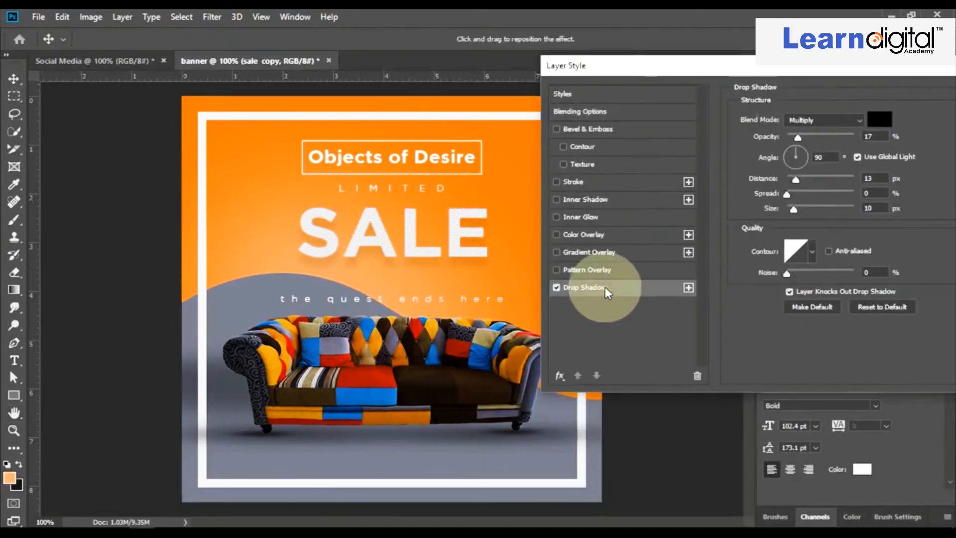
left_click(800, 137)
left_click_drag(805, 137, 806, 139)
left_click_drag(792, 70, 629, 164)
left_click(889, 188)
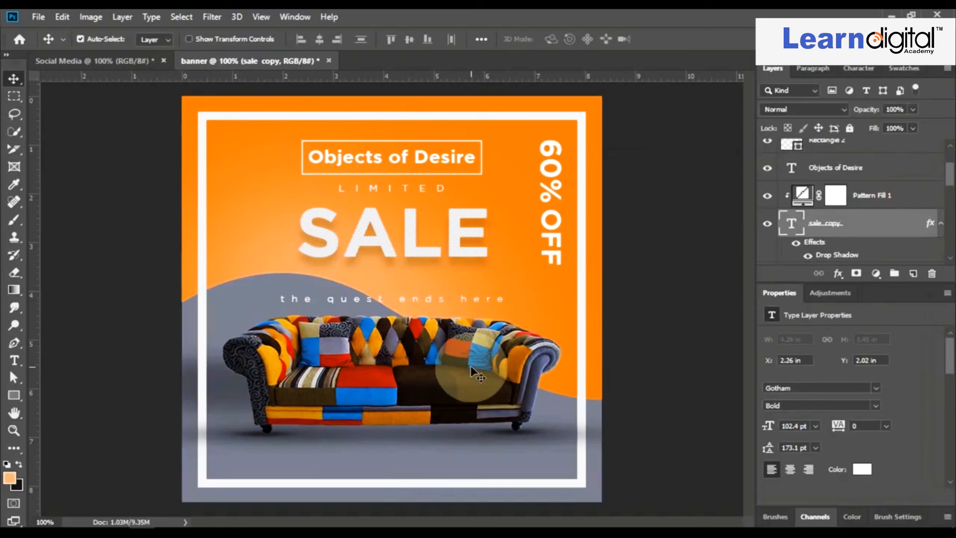
Draw a 190 by 46 px orange rectangle over the frame's bottom edge and move its layer just below the limited text layer.
left_click(14, 394)
left_click_drag(334, 456, 465, 486)
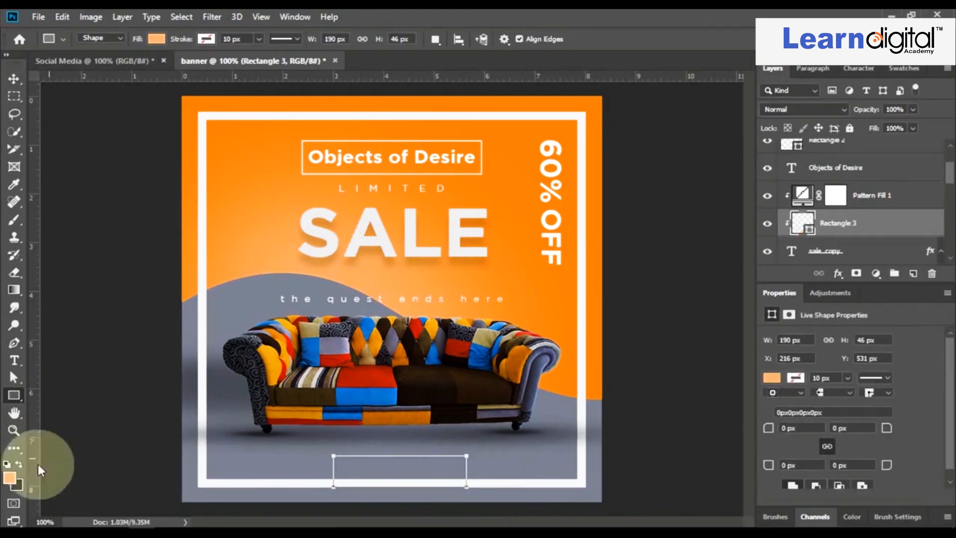
left_click_drag(876, 223, 875, 166)
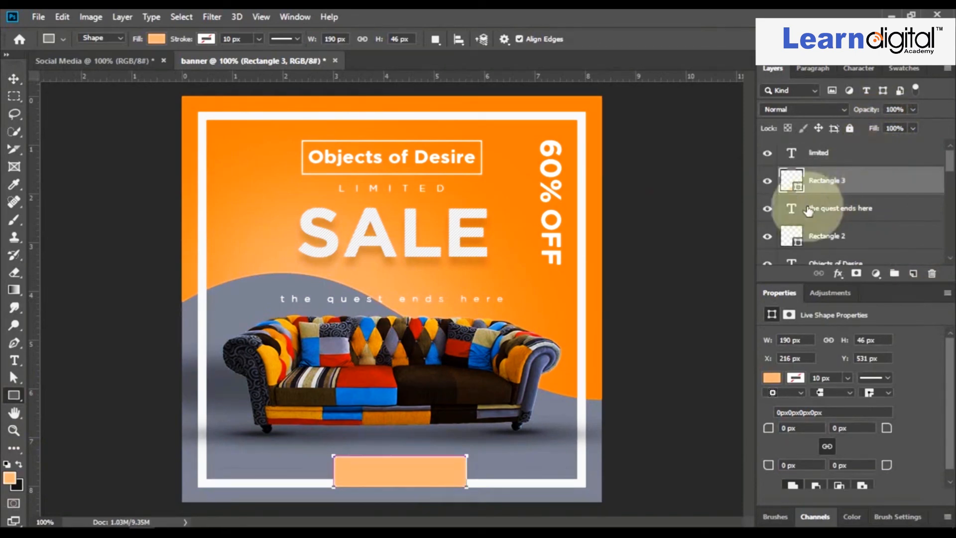
left_click(156, 40)
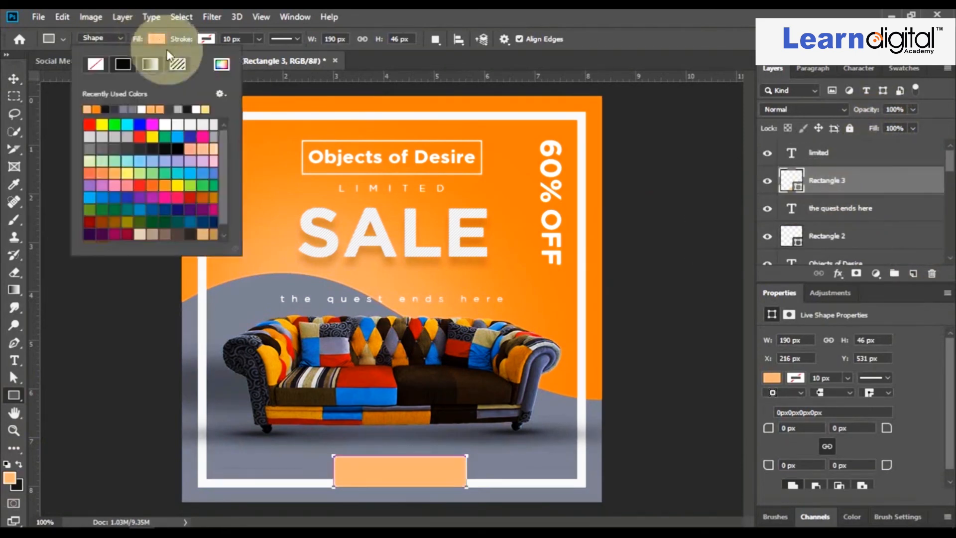
left_click(98, 108)
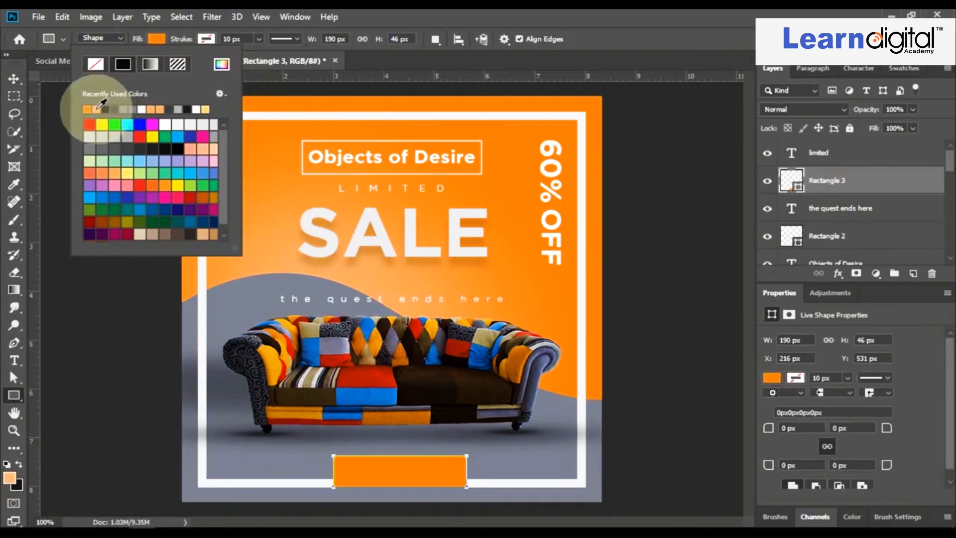
Centre the orange rectangle on the frame's bottom edge and place the SHOP NOW text on it, scaled to 57.56%.
left_click(16, 82)
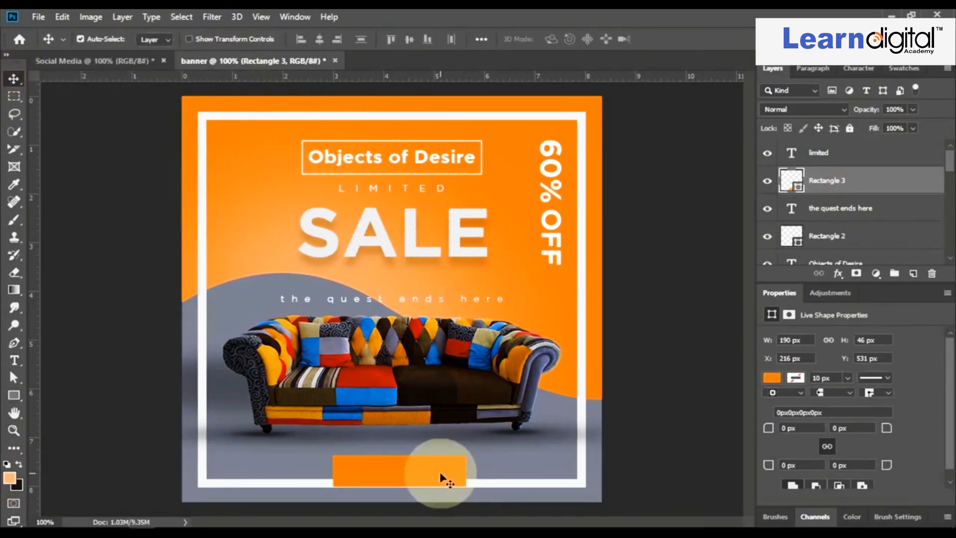
left_click_drag(442, 478, 434, 478)
left_click(550, 147)
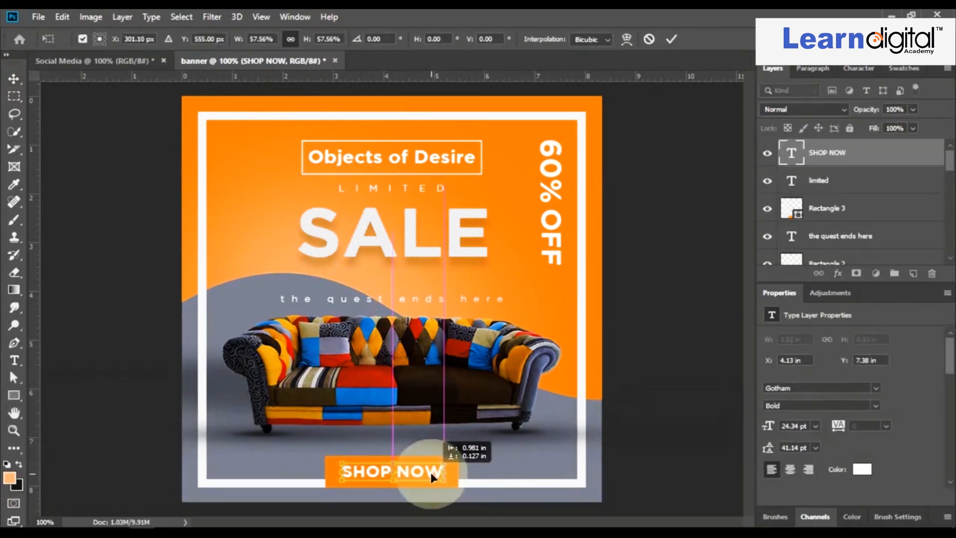
left_click_drag(431, 472, 449, 472)
Give the SHOP NOW text a drop shadow with 17% opacity, 5 px distance and 0 px size.
left_click(932, 167)
double_click(932, 167)
left_click(419, 381)
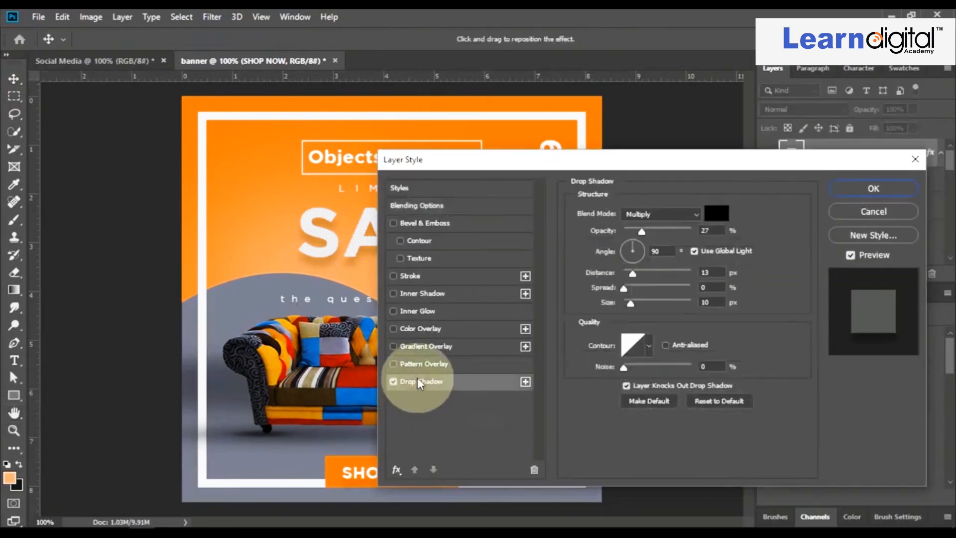
left_click_drag(642, 233, 634, 233)
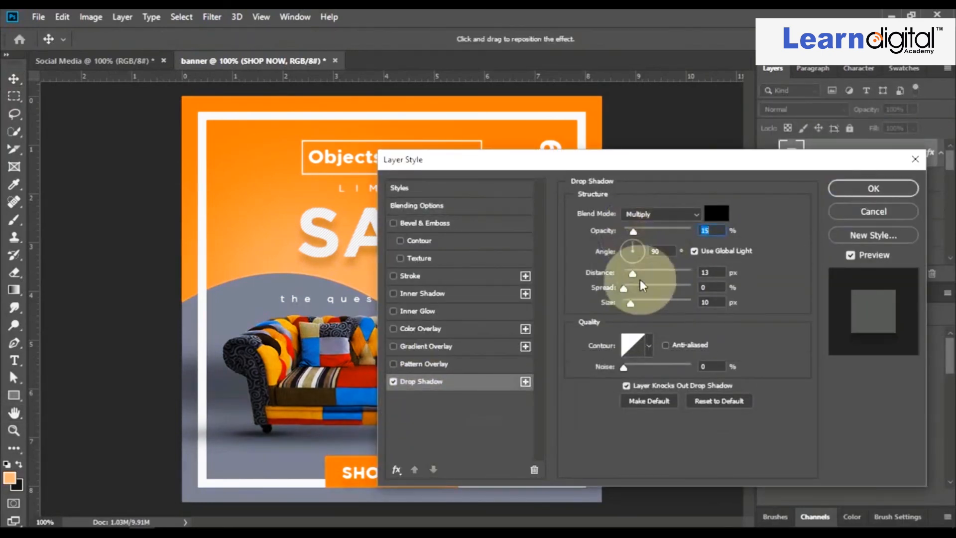
left_click_drag(628, 300, 624, 301)
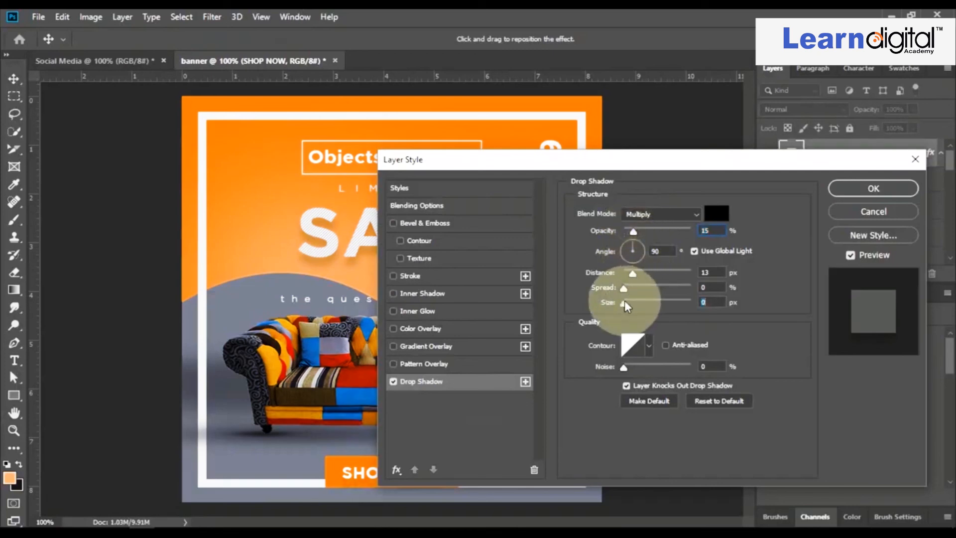
left_click_drag(634, 233, 635, 232)
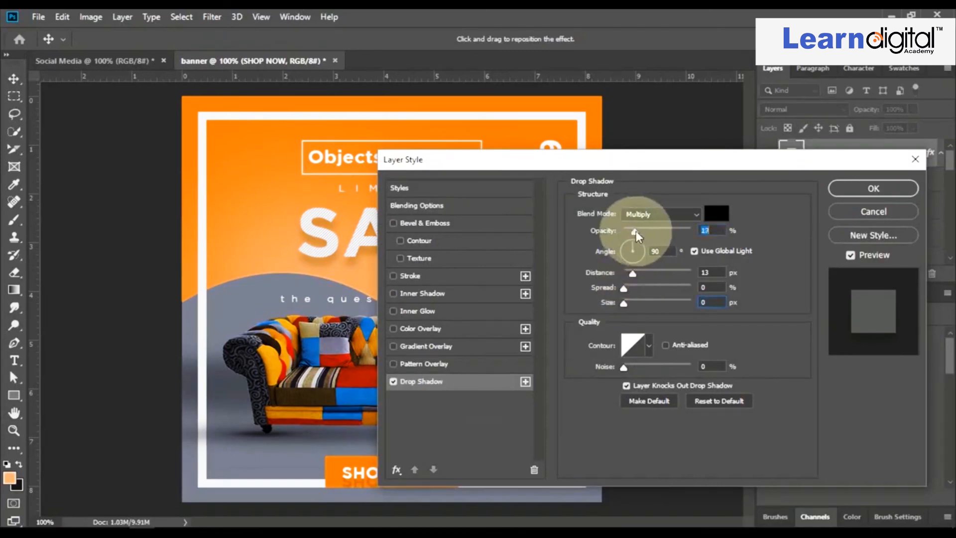
left_click_drag(633, 273, 627, 273)
left_click(855, 189)
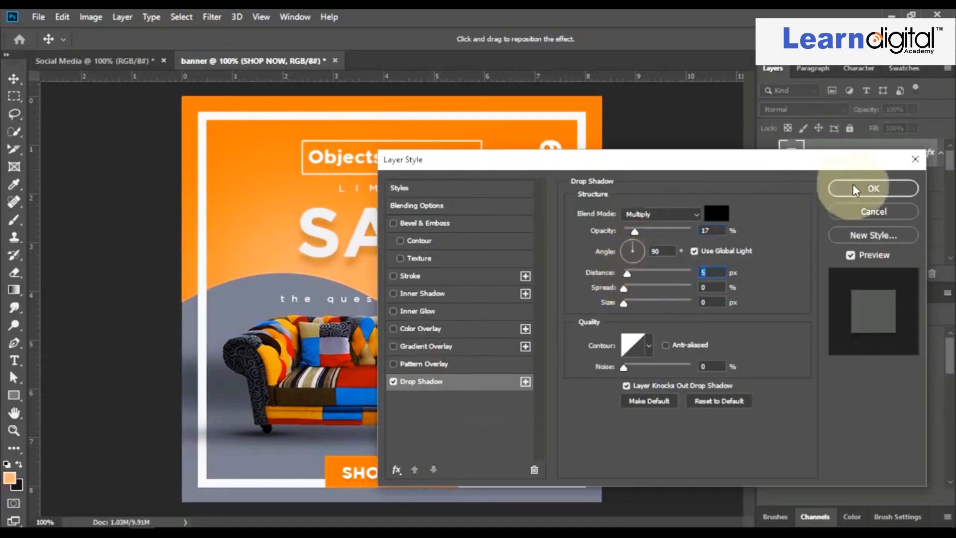